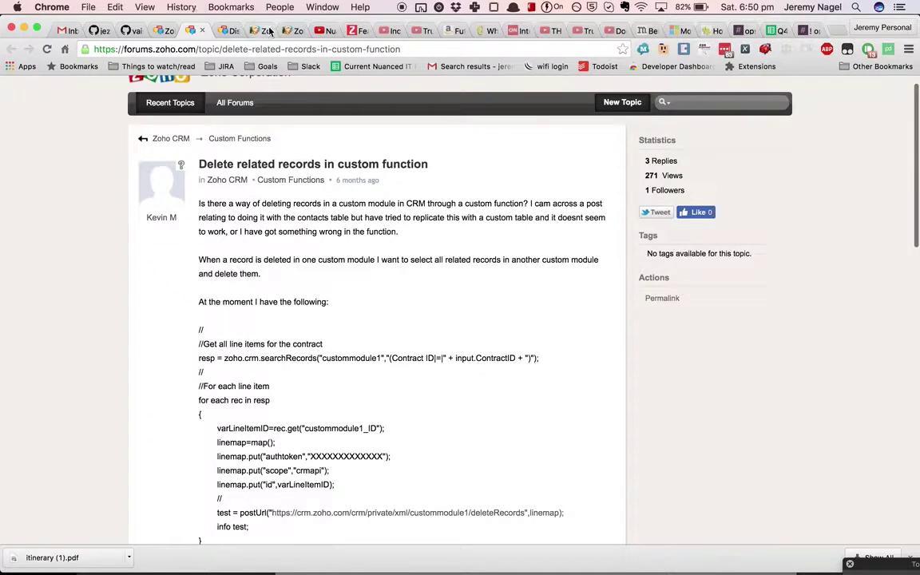
Step: Switch to the Zoho CRM tab showing Setup's workflow Custom Functions list
click(247, 31)
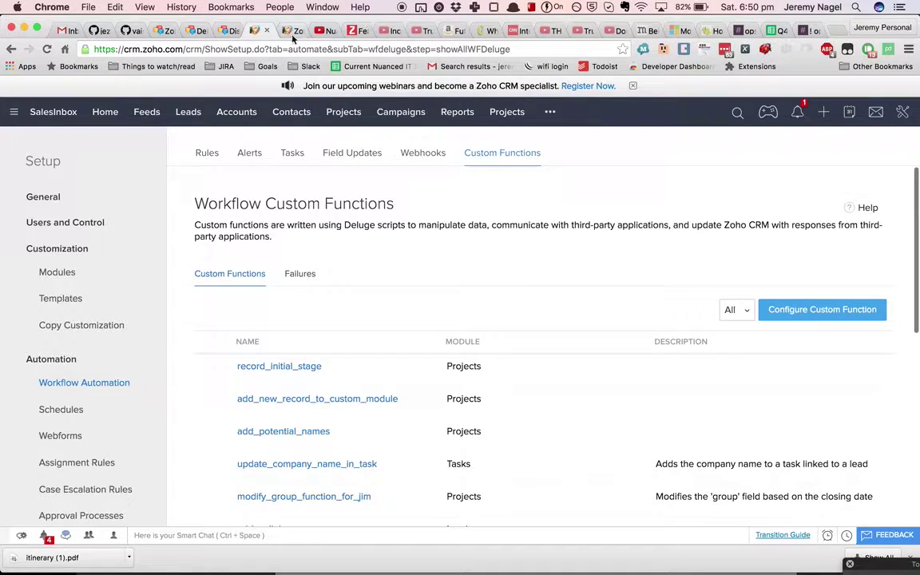
Step: Review the test HC82 record, then return to the forum post on deleting related records
click(275, 32)
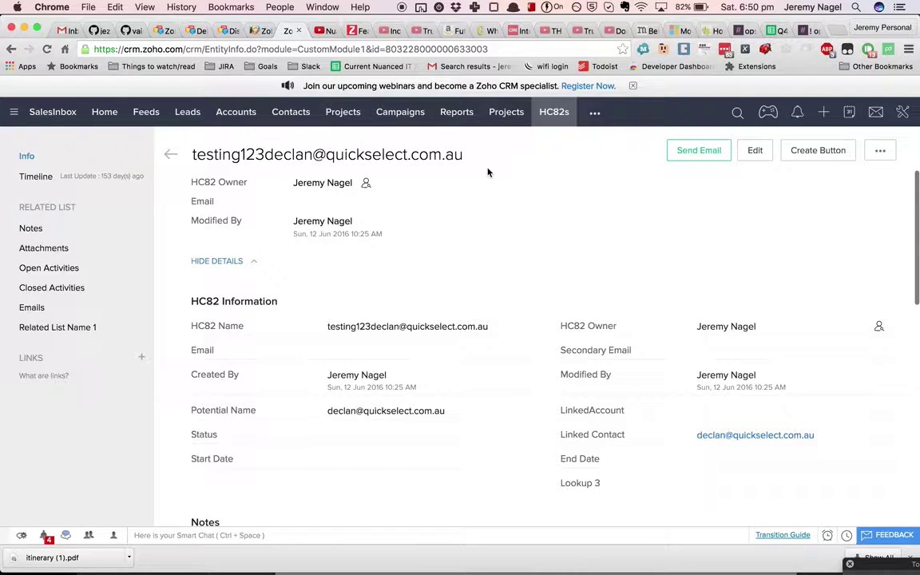
click(190, 32)
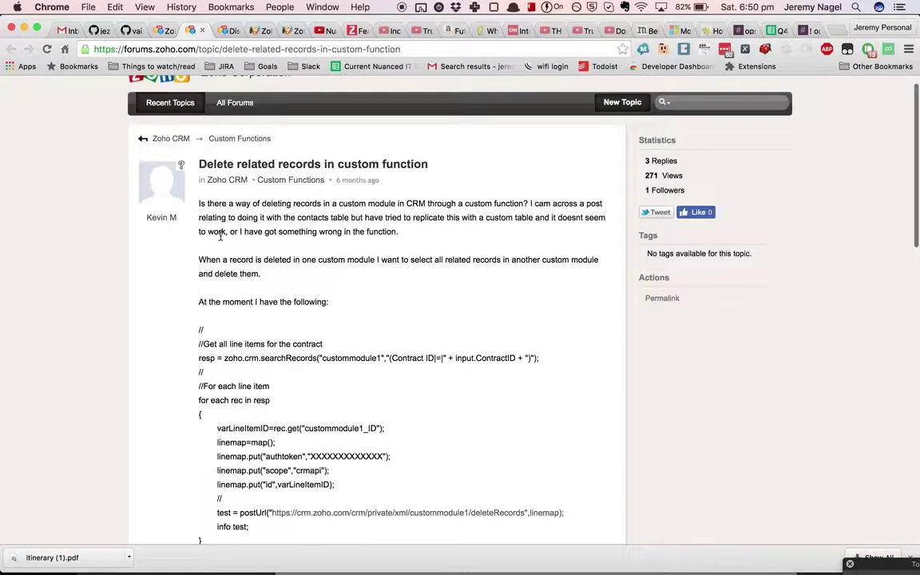
Step: Reread the forum question's first paragraph, then go back to the test HC82 record
drag(199, 205, 281, 253)
click(281, 252)
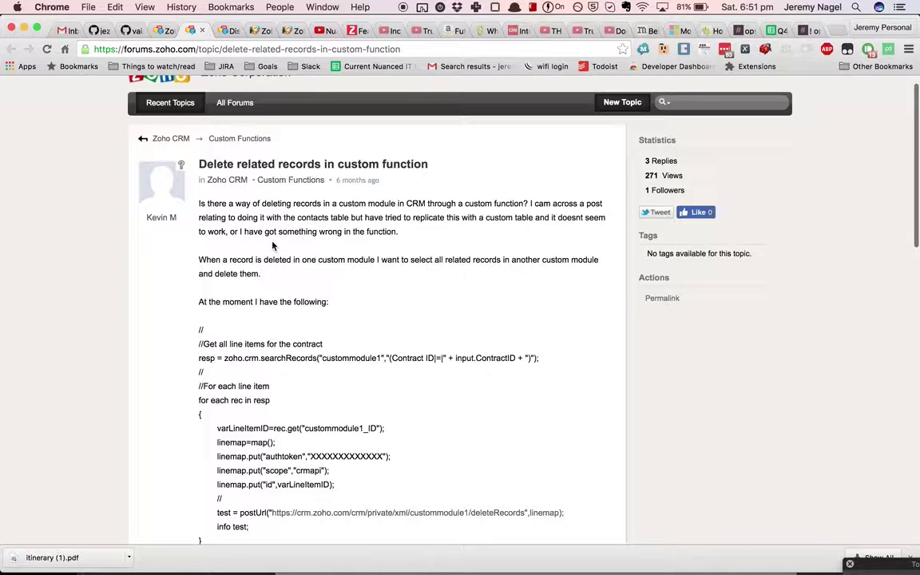
click(288, 31)
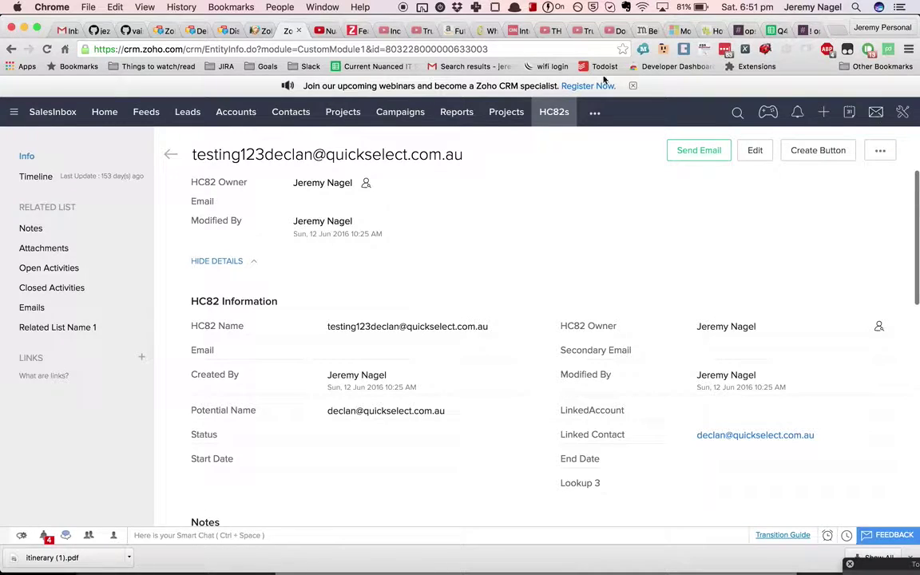
Step: Open the HC82s module layout editor from Setup > Modules, then return to the HC82 record
click(256, 30)
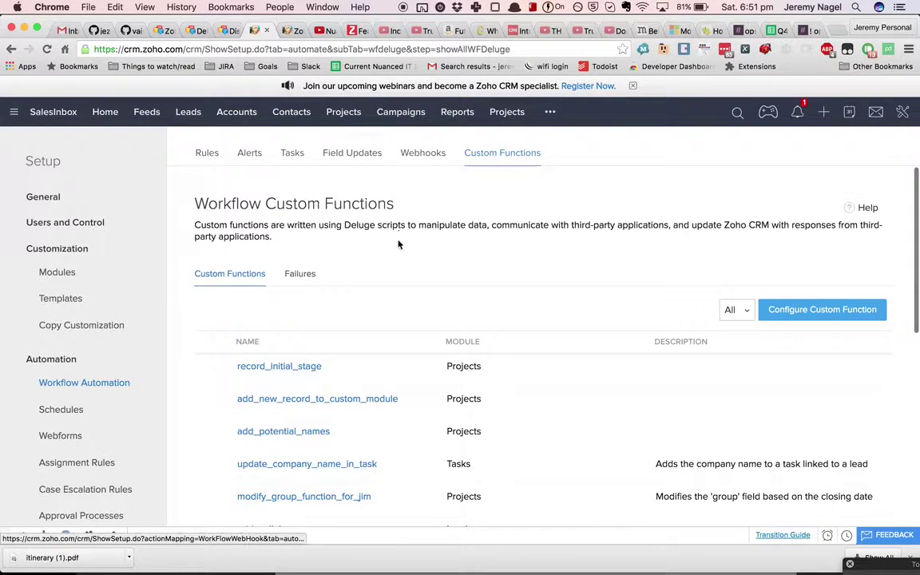
click(57, 272)
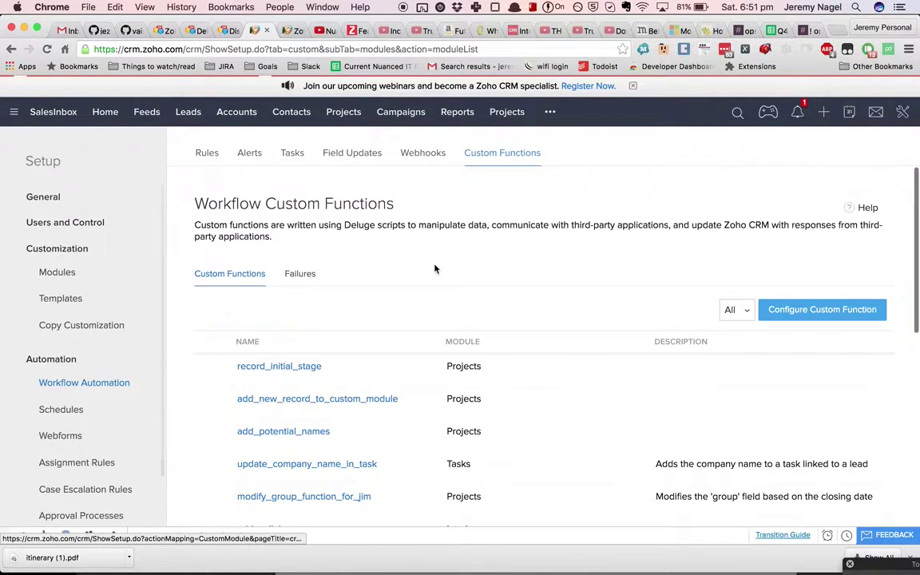
scroll(434, 266, down, 10)
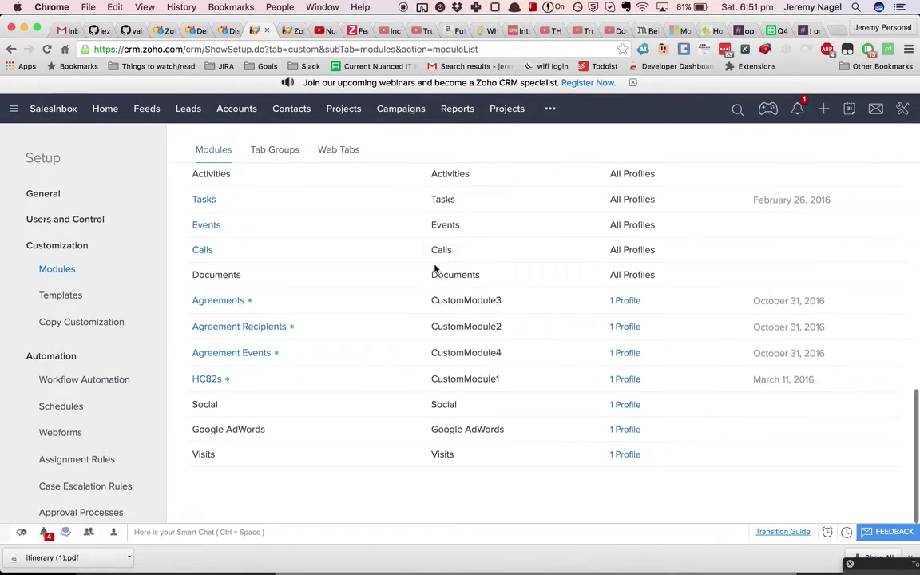
click(231, 383)
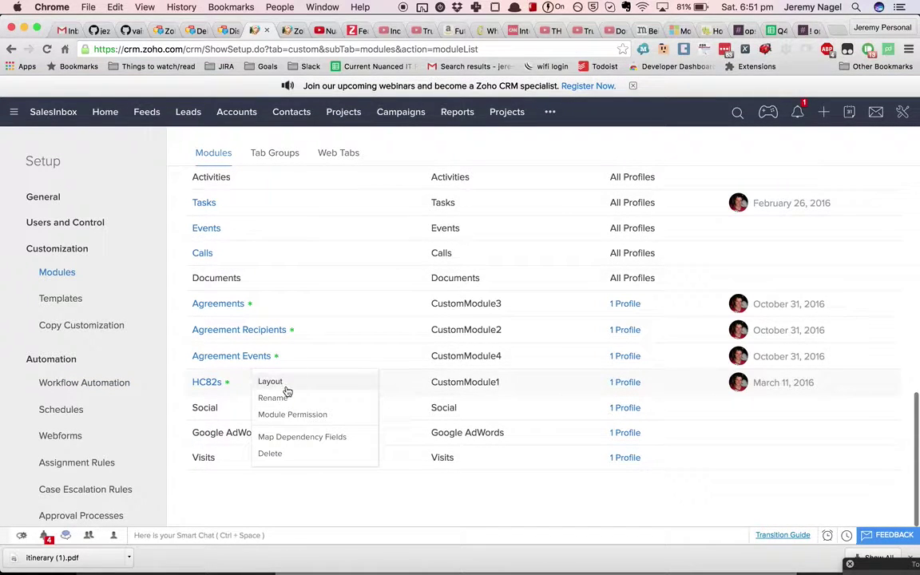
click(287, 383)
click(289, 30)
click(364, 49)
Step: Load the CustomModule2 module page by editing the address to ShowTab.do?module=CustomModule2
key(BackSpace)
text(2)
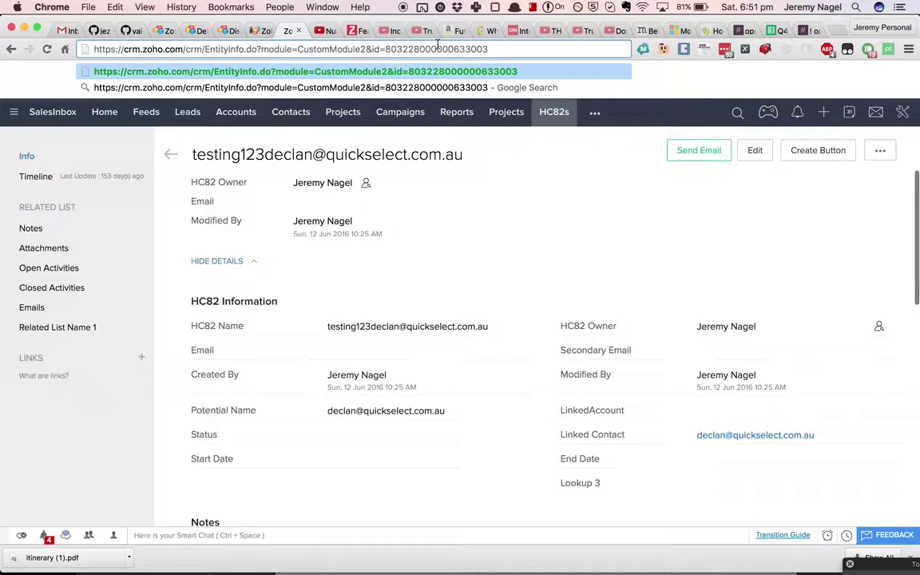
drag(364, 49, 489, 49)
key(BackSpace)
key(Return)
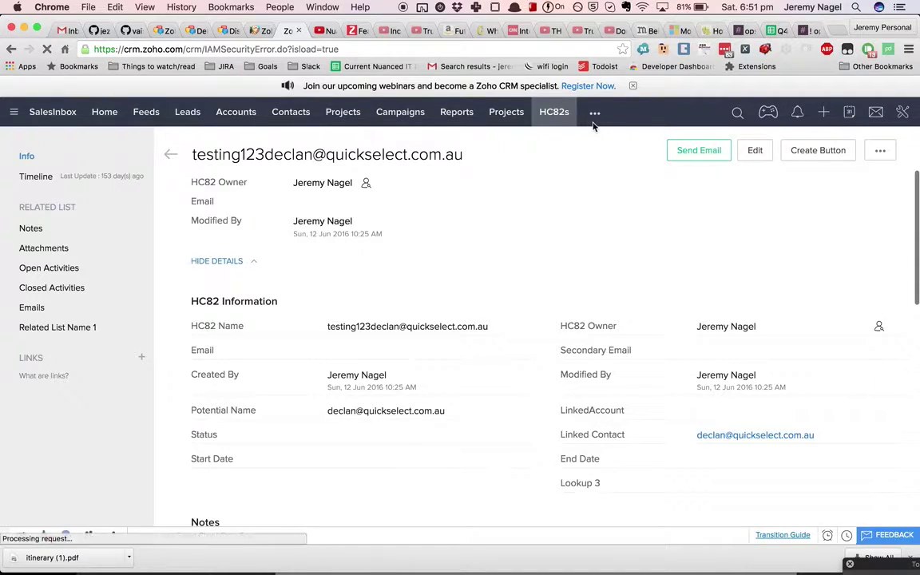
click(506, 112)
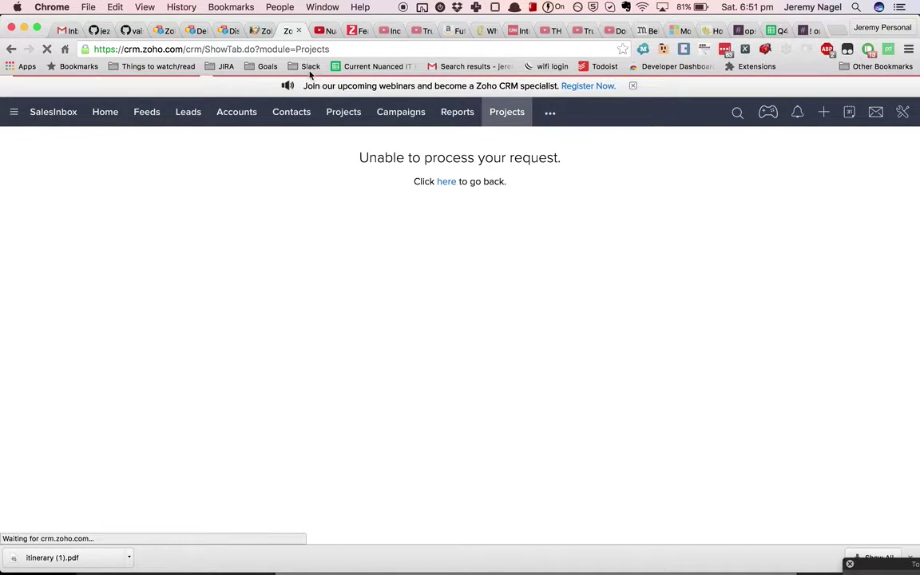
double_click(312, 49)
text(CustomModule2)
key(Return)
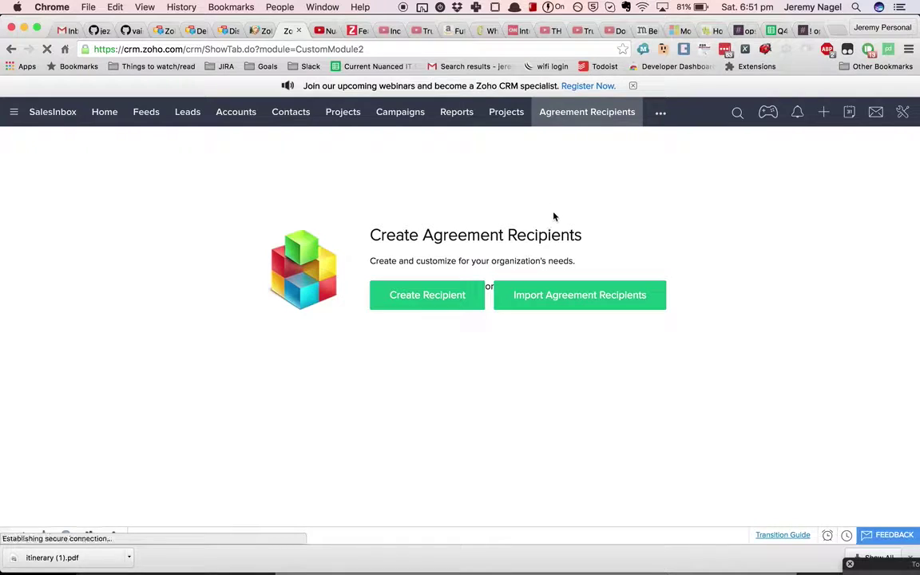
Step: Open a blank Create Recipient form, then go back to the HC82s layout editor
click(448, 296)
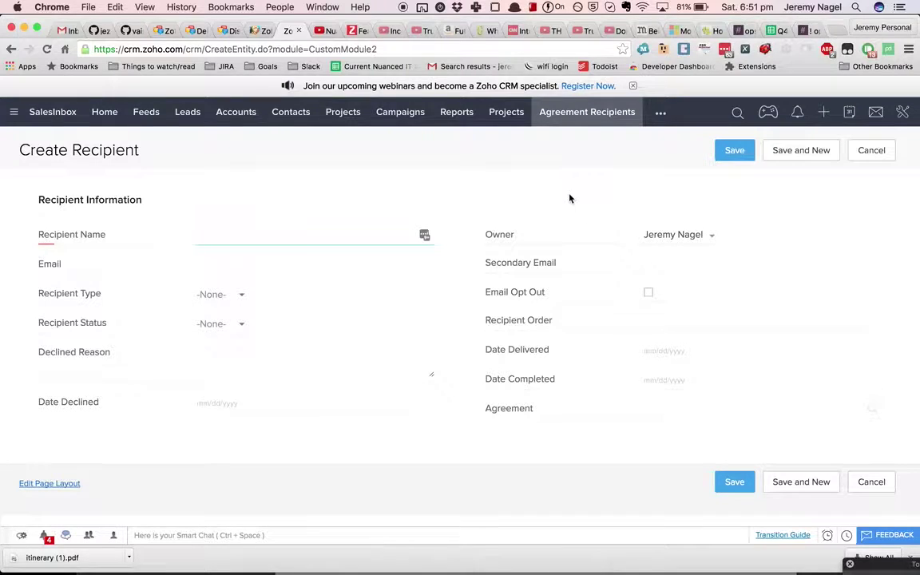
click(260, 32)
scroll(312, 280, down, 2)
scroll(312, 280, down, 1)
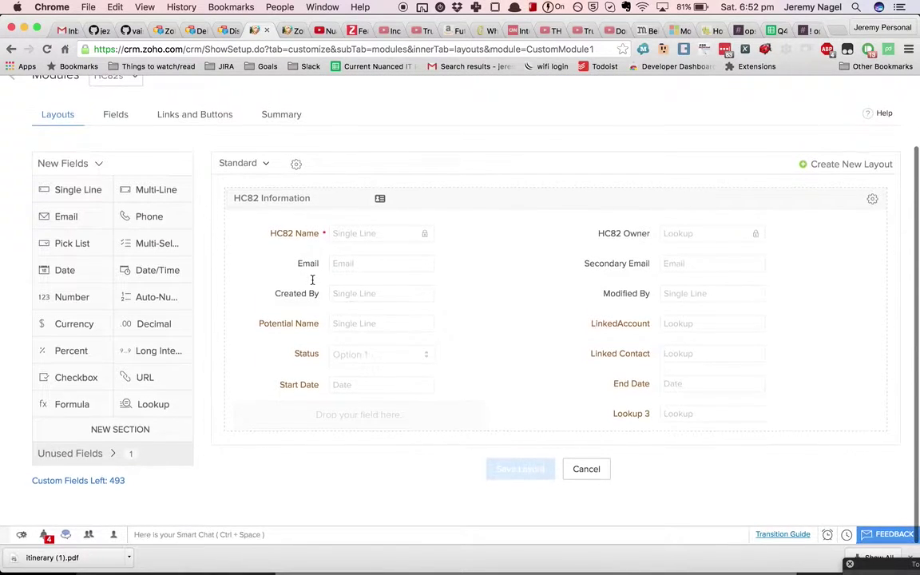
Step: Add a new Lookup field to the HC82s Standard layout and check the lookup module list
drag(149, 404, 372, 419)
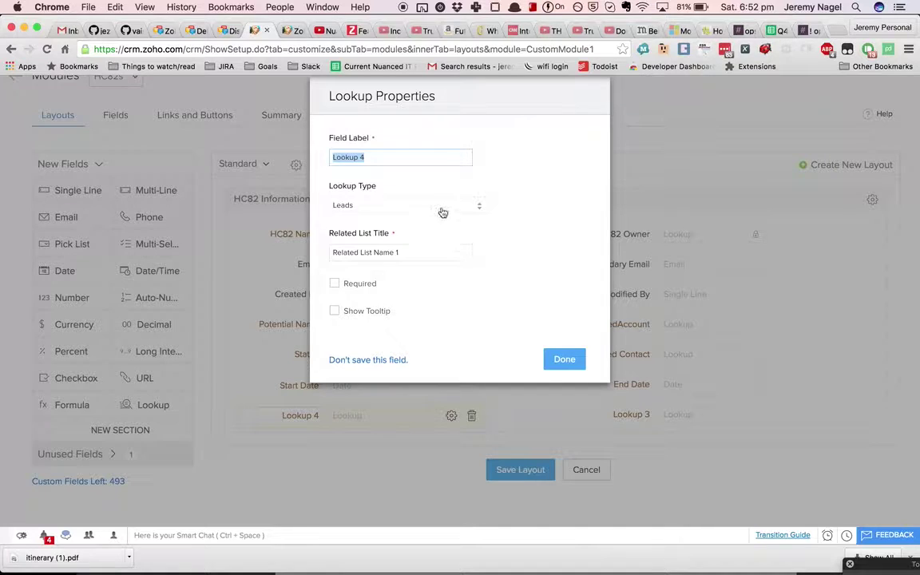
click(442, 205)
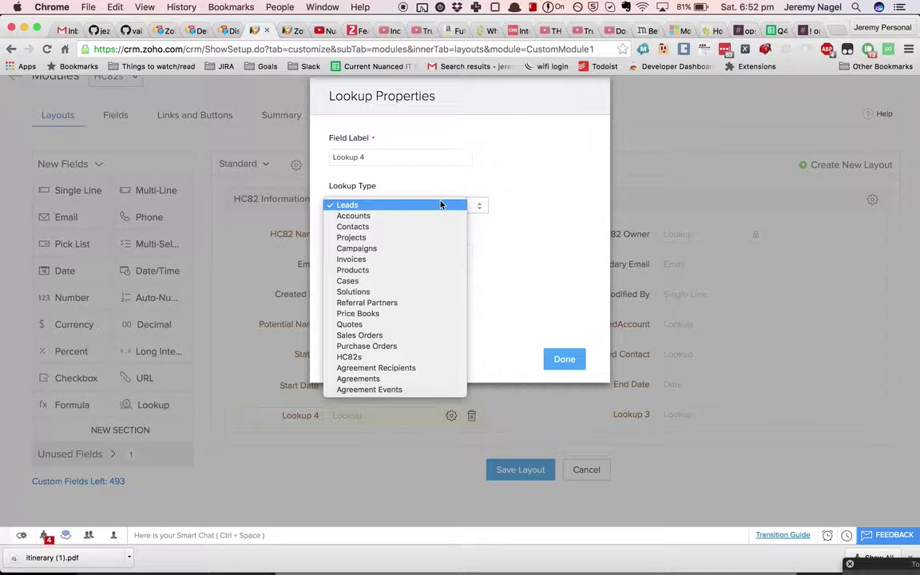
click(335, 31)
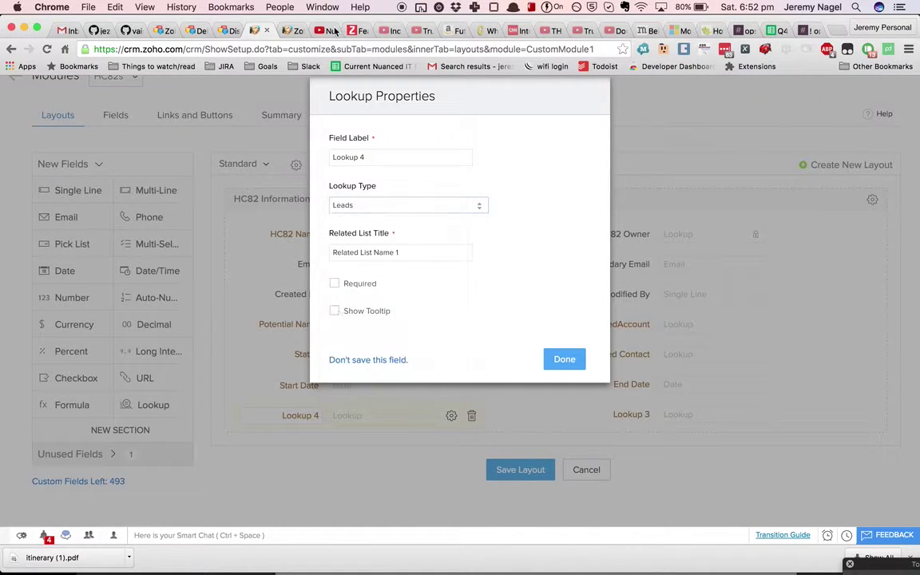
key(ctrl+Tab)
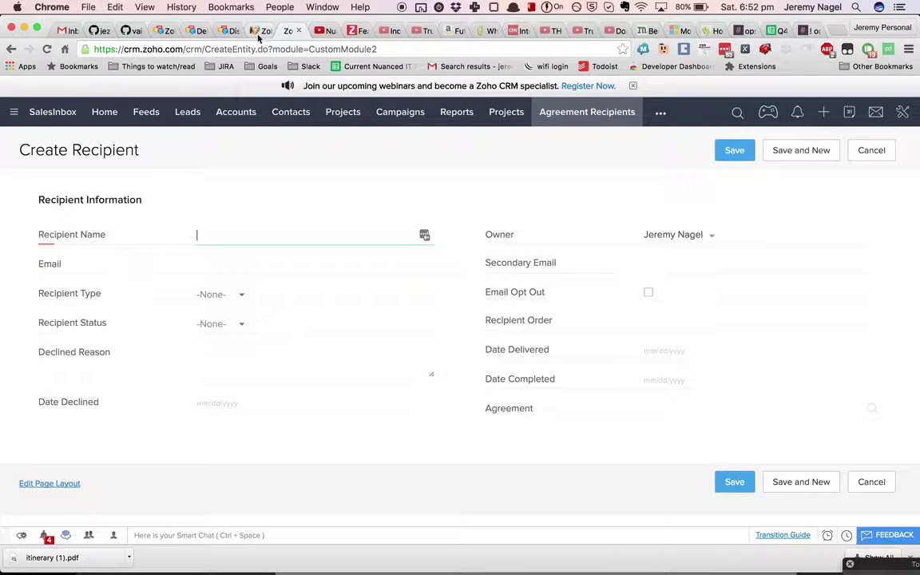
click(257, 32)
Step: Point the lookup to Agreement Recipients, label it 'agreement recipients', and save the layout
click(410, 204)
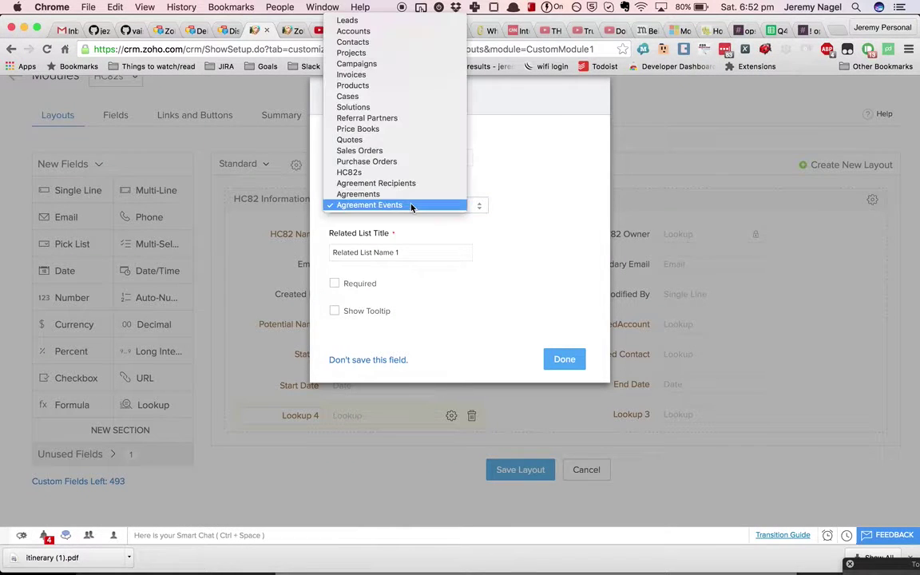
click(408, 183)
click(411, 156)
triple_click(412, 156)
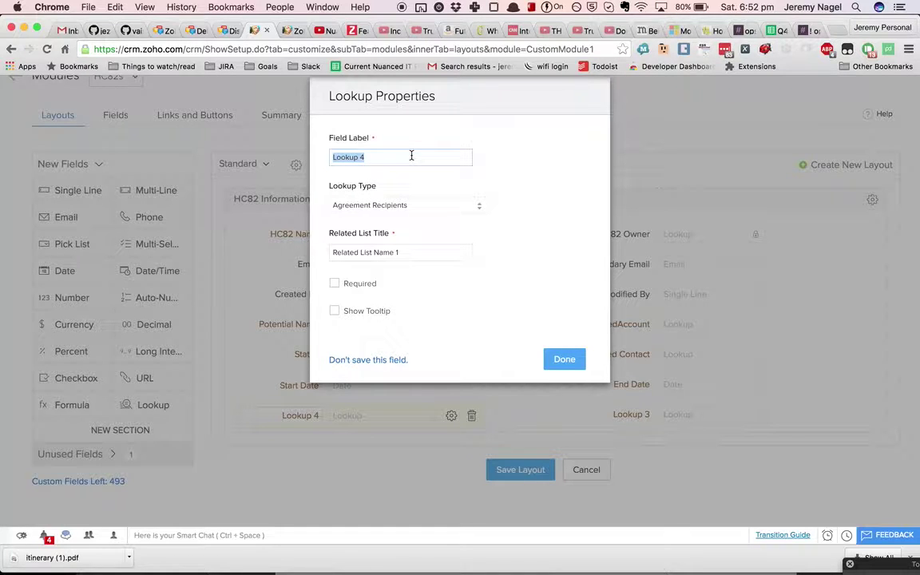
text(agreement recipients)
click(559, 359)
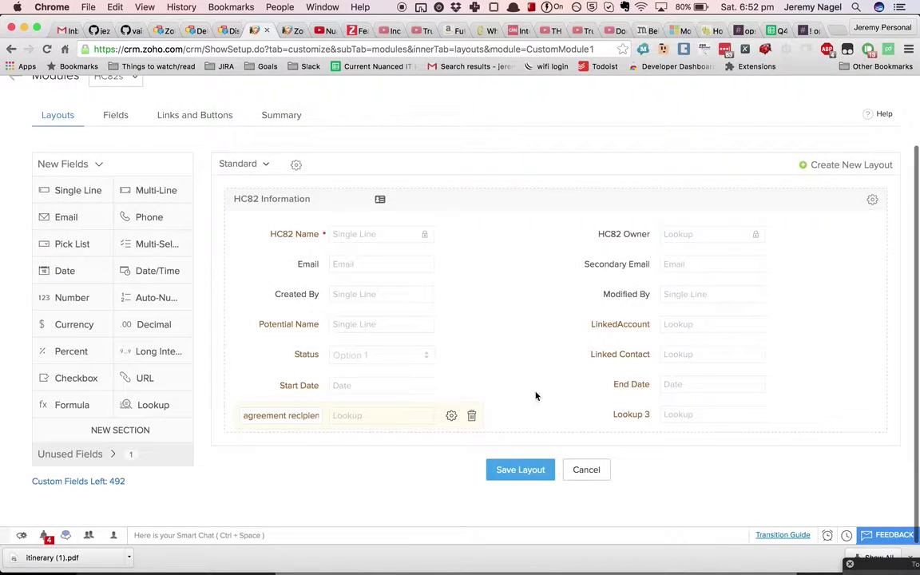
click(520, 472)
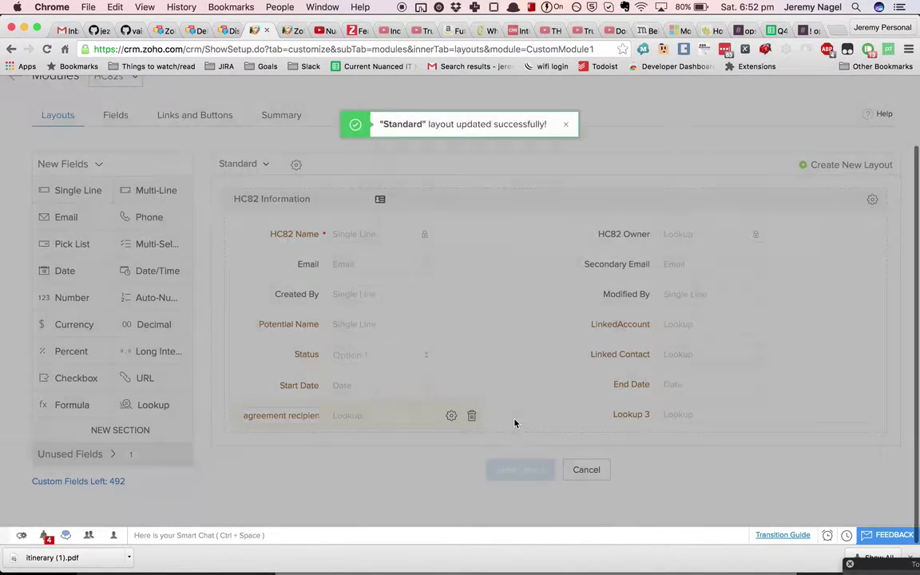
scroll(500, 156, up, 3)
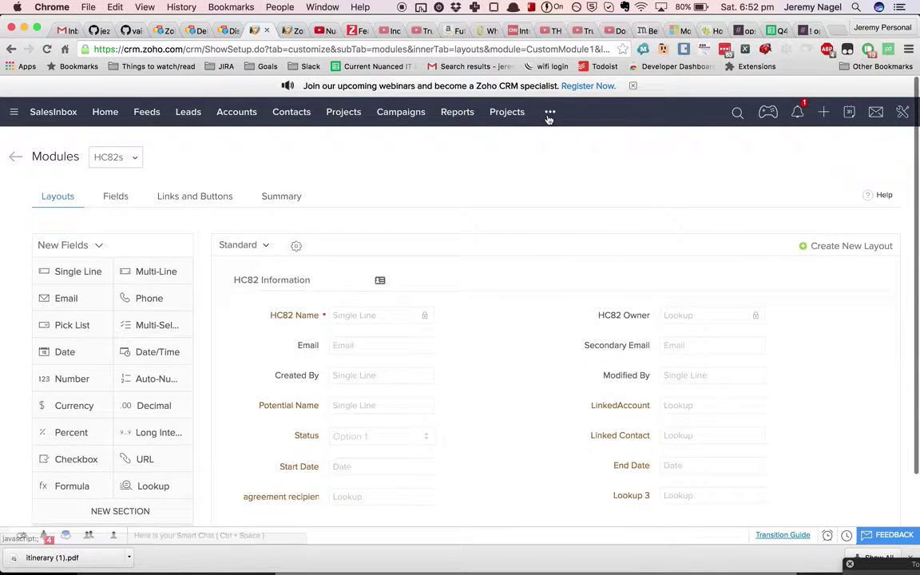
Step: Create and save an Agreement Recipient record with Recipient Name 'testtest'
click(549, 114)
click(616, 464)
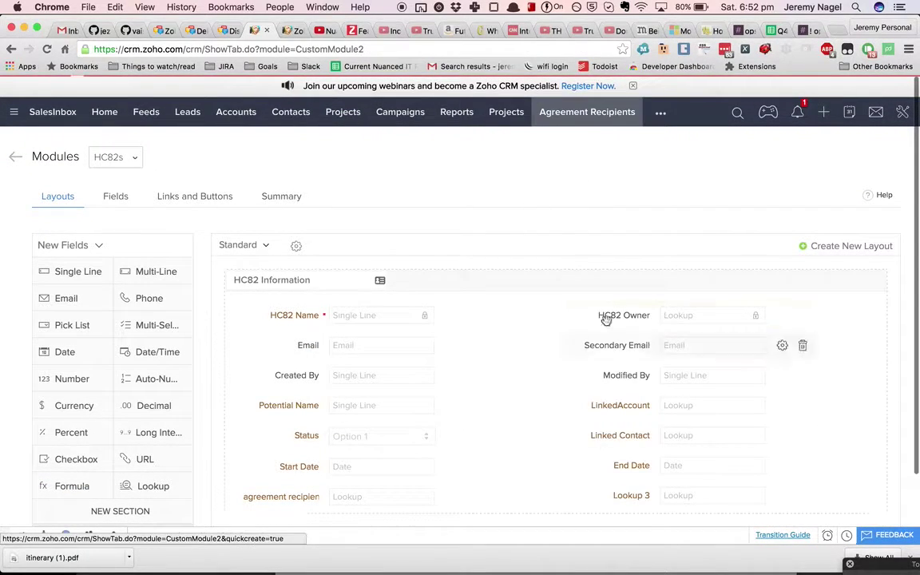
click(435, 294)
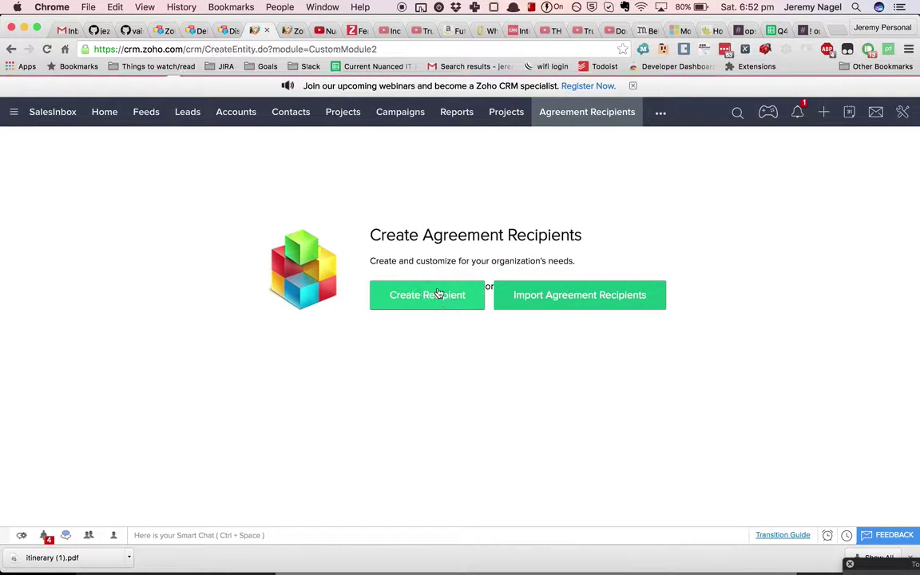
text(testtest)
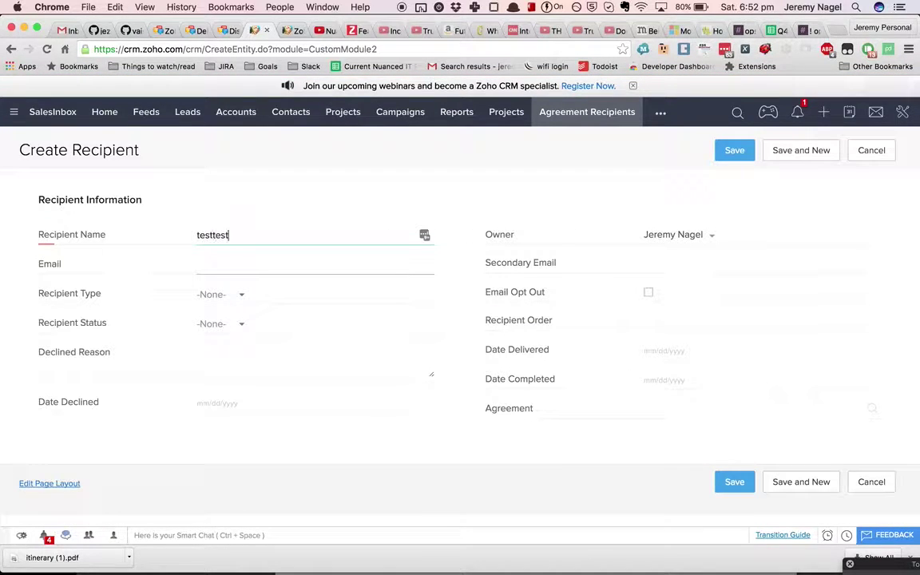
click(733, 152)
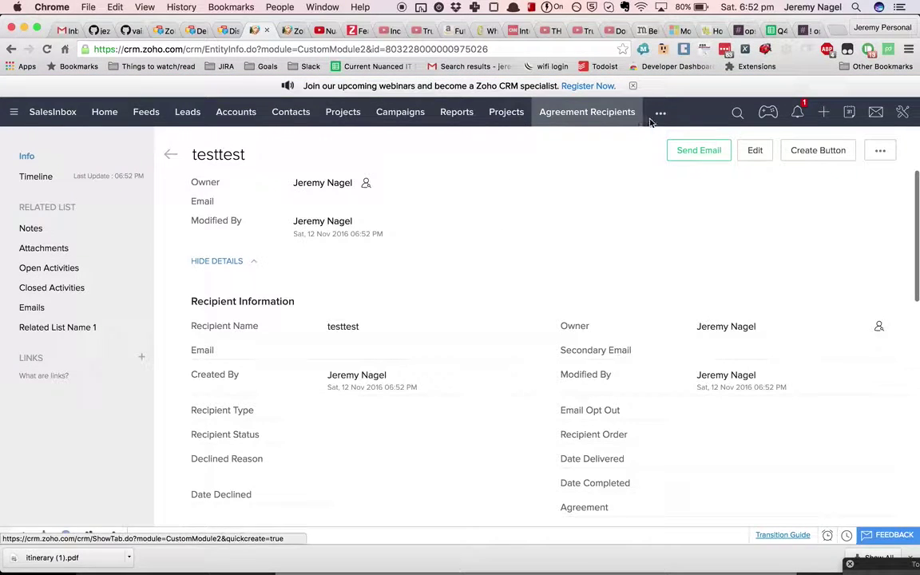
Step: Edit HC82 record 'sdf' so its agreement recipient lookup is testtest, and save it
click(661, 112)
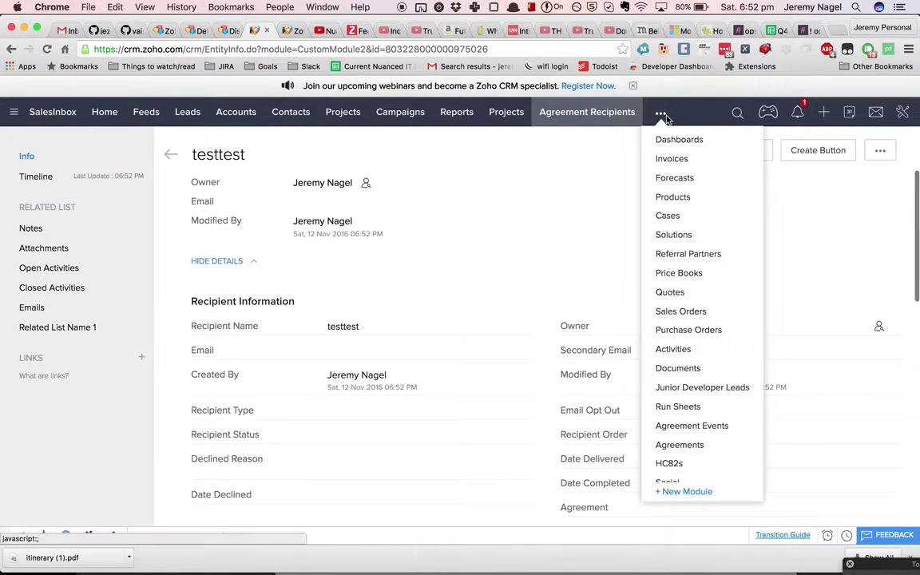
click(696, 462)
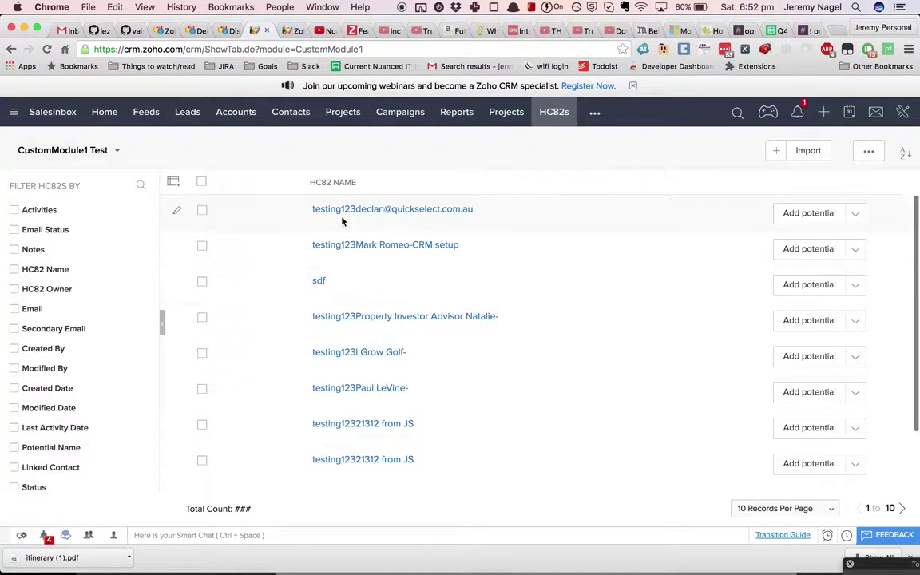
click(319, 280)
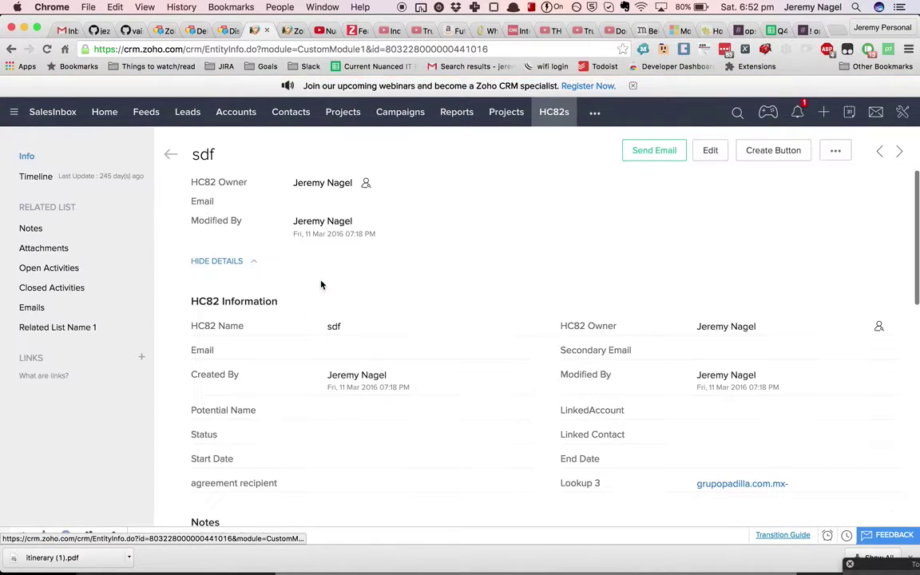
scroll(323, 454, down, 3)
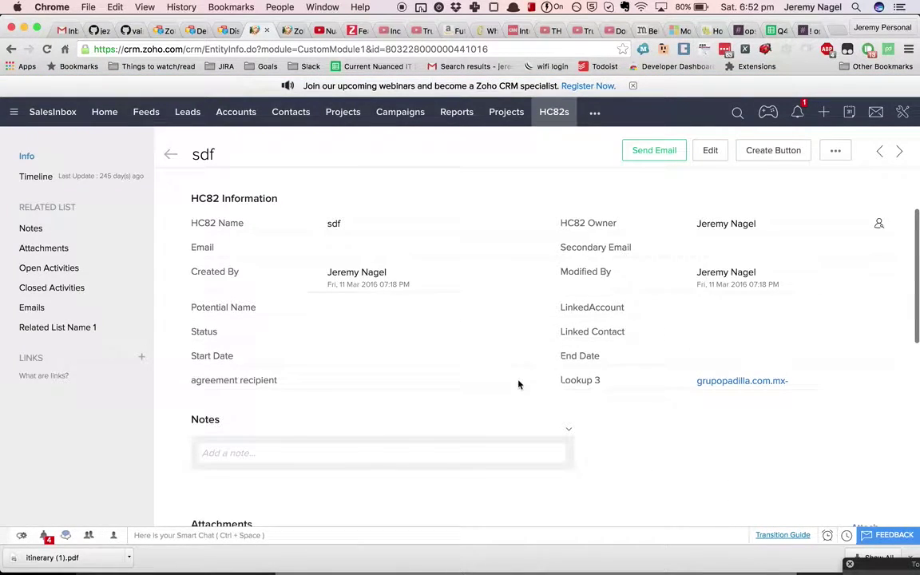
scroll(310, 381, up, 3)
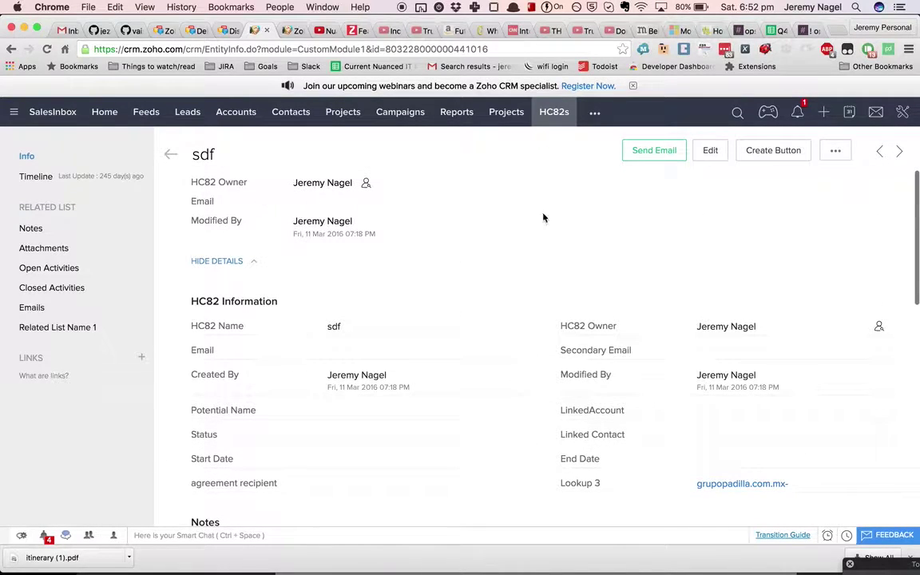
click(710, 150)
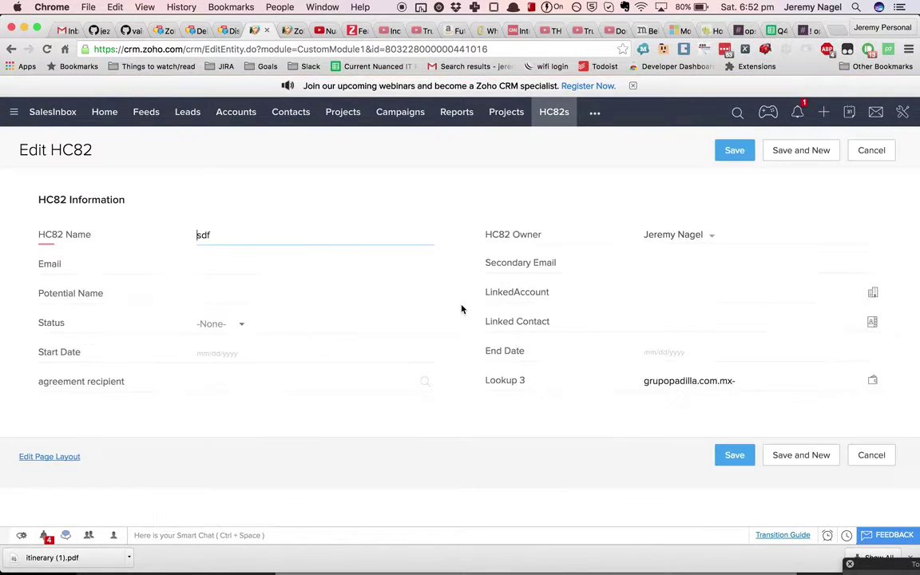
click(417, 381)
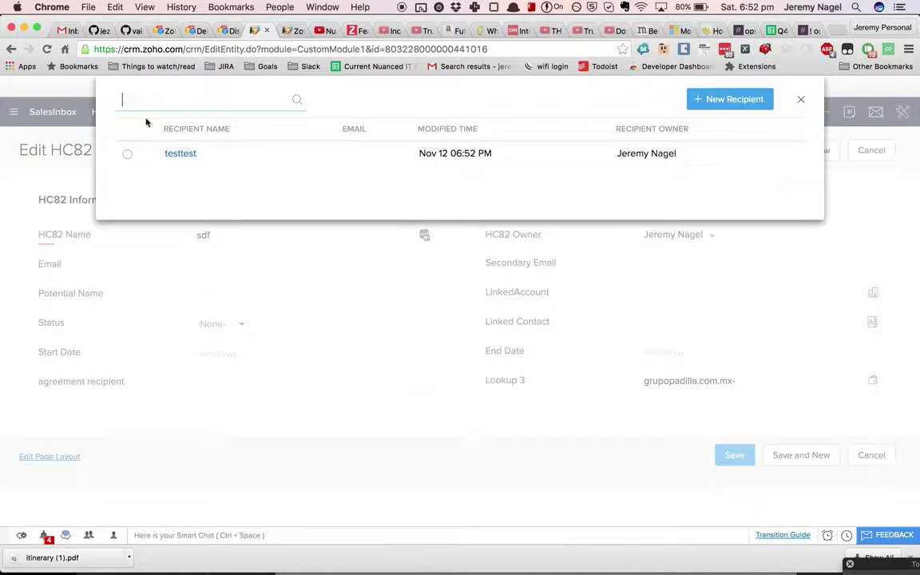
click(178, 154)
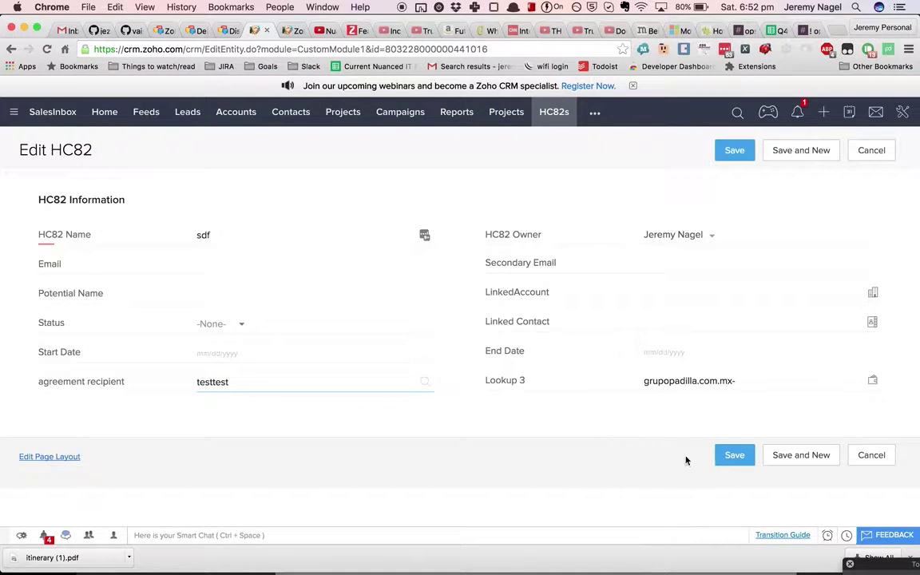
click(731, 463)
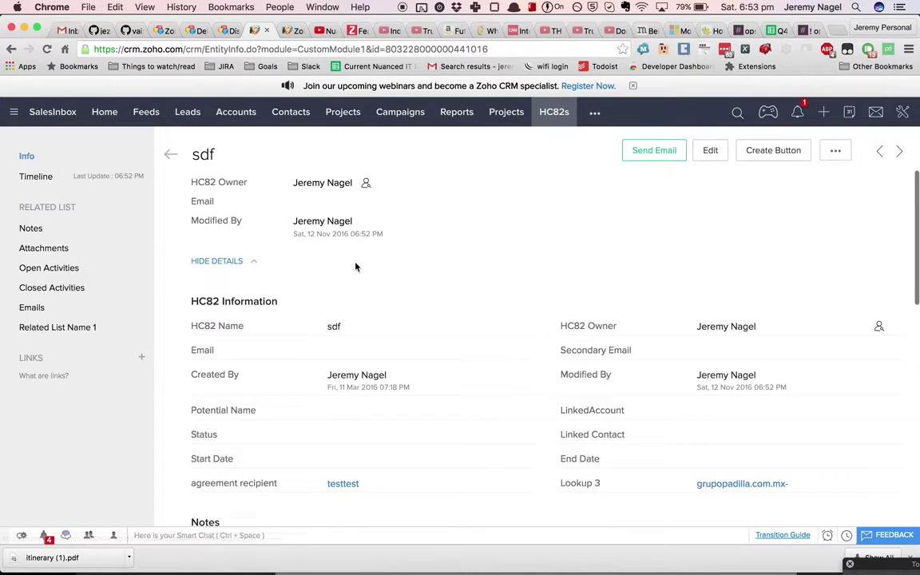
Step: Scroll to the sdf record's related lists and view the add-related-list options
scroll(352, 263, down, 3)
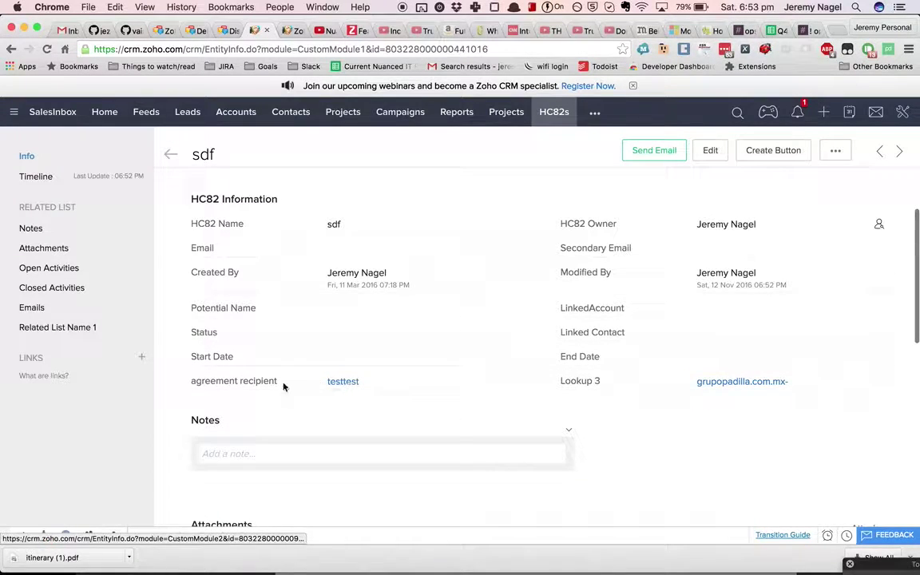
drag(204, 381, 272, 382)
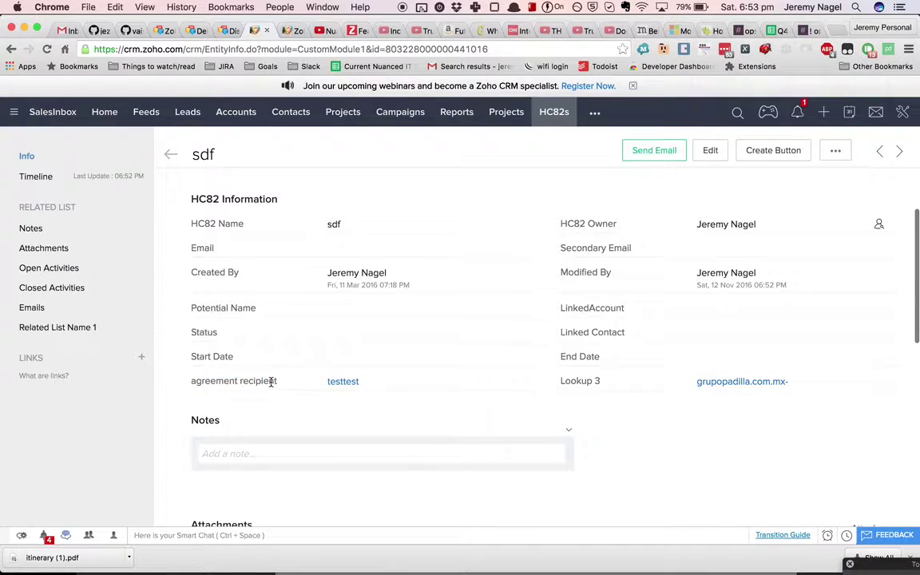
scroll(271, 381, down, 10)
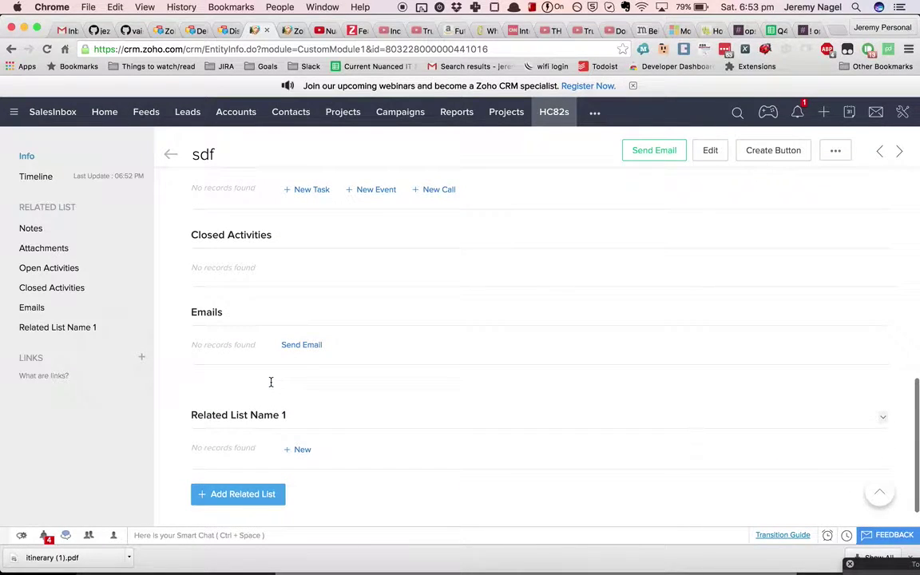
click(276, 493)
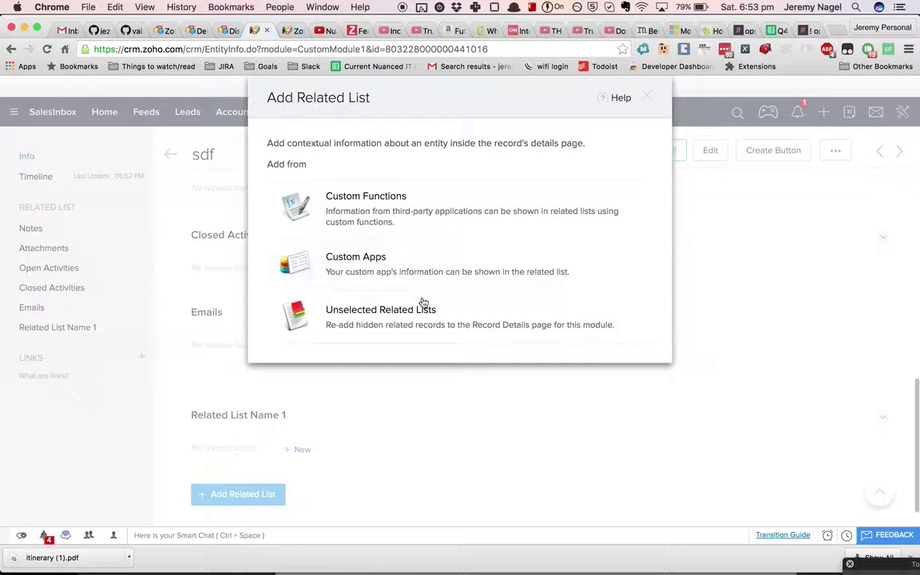
click(646, 96)
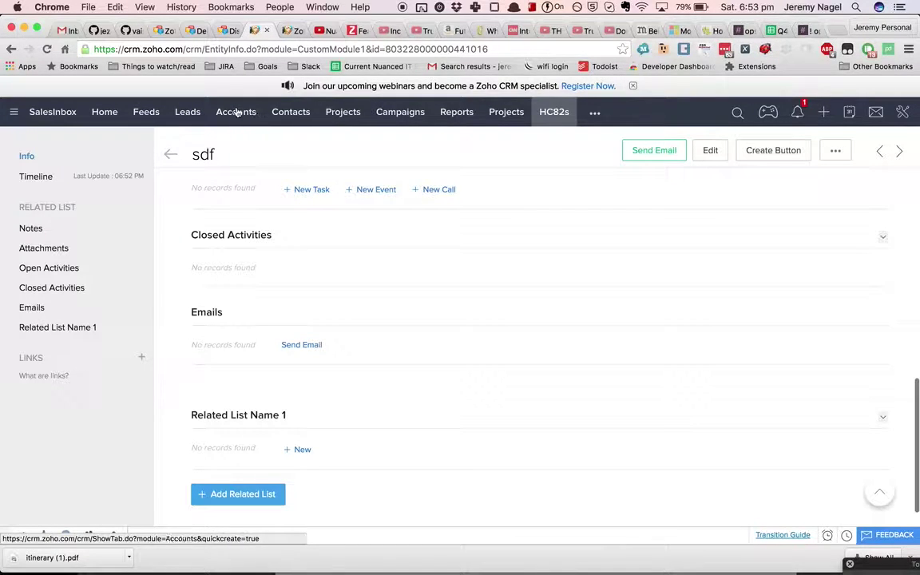
Step: Highlight the Open Activities heading, then return to the Create Recipient page
scroll(275, 261, up, 5)
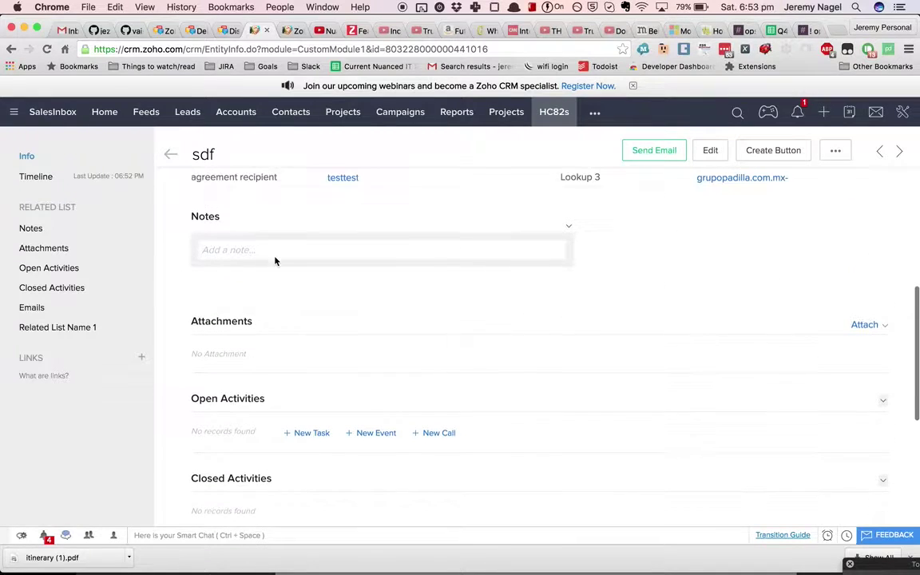
scroll(269, 356, up, 1)
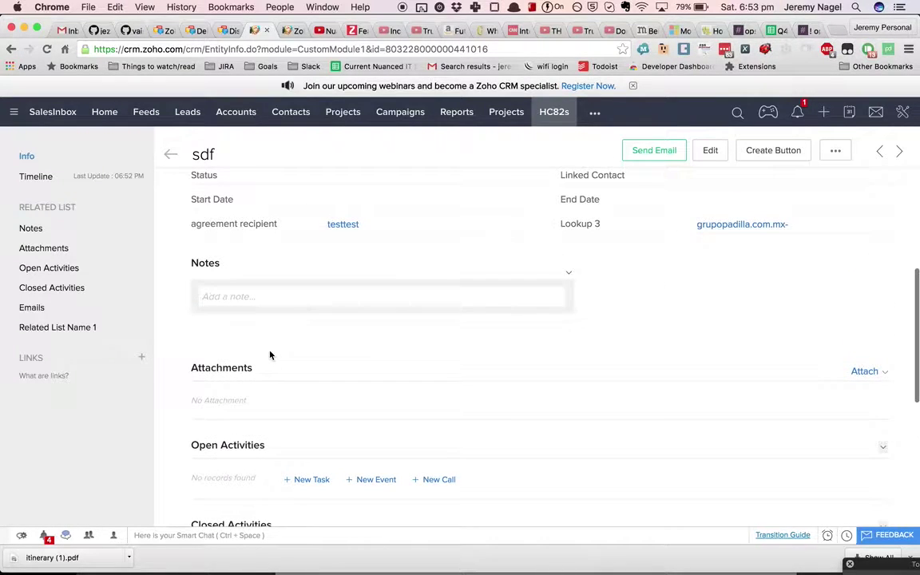
scroll(270, 354, down, 2)
scroll(270, 354, up, 3)
scroll(269, 353, down, 3)
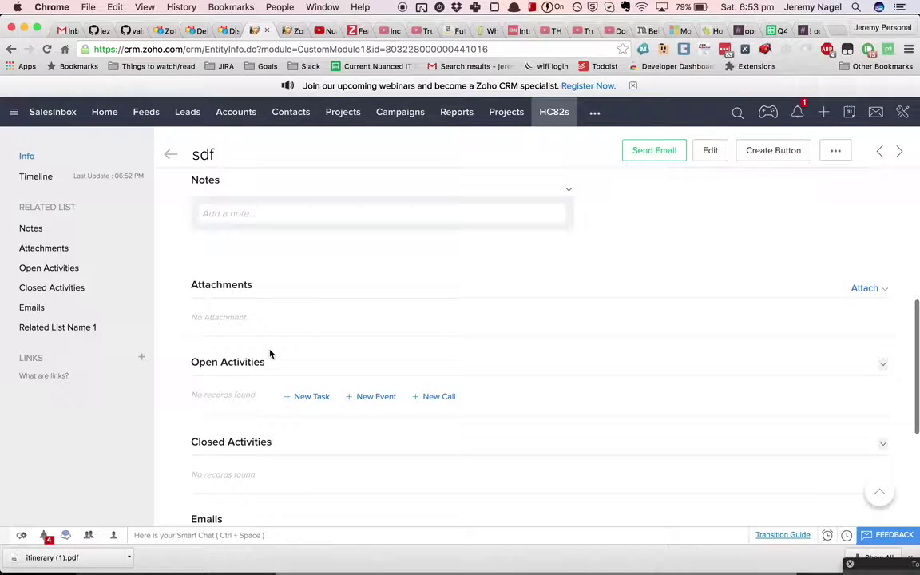
drag(189, 362, 280, 362)
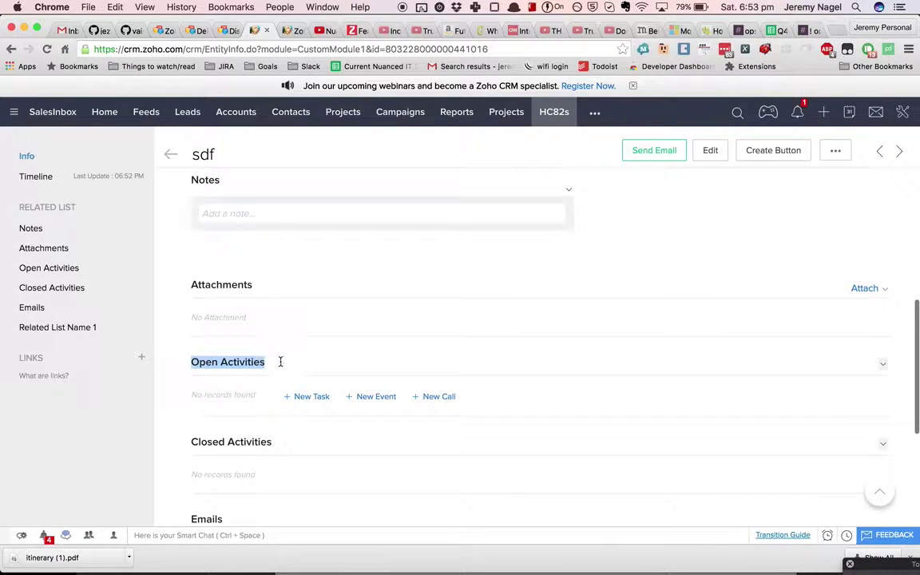
click(288, 30)
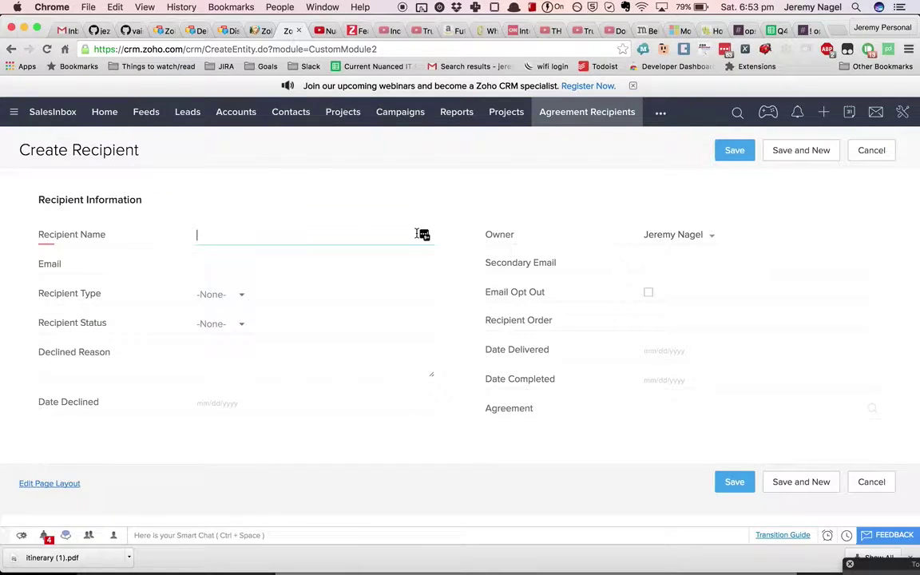
Step: Open Setup > Workflow Automation's Workflow Rules list and begin creating a new rule
click(903, 115)
click(810, 138)
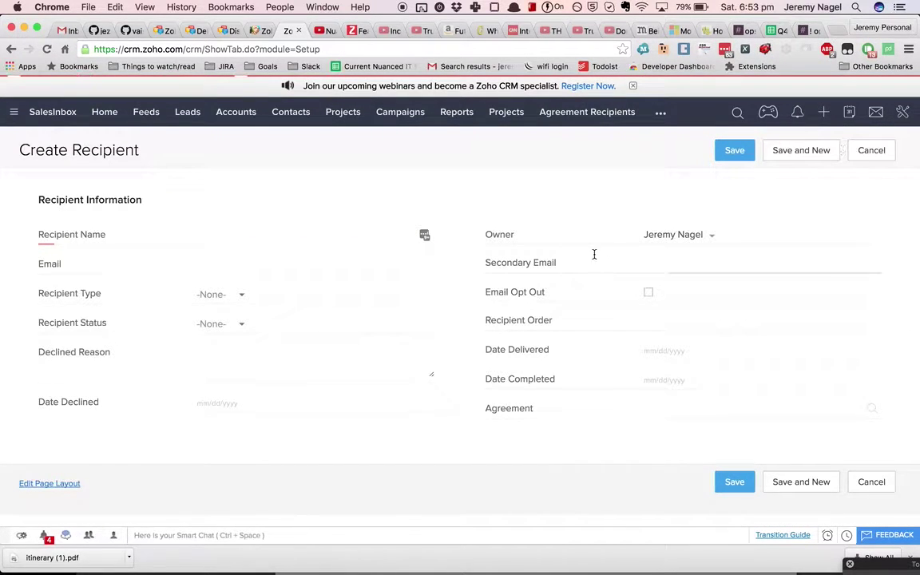
scroll(595, 261, down, 1)
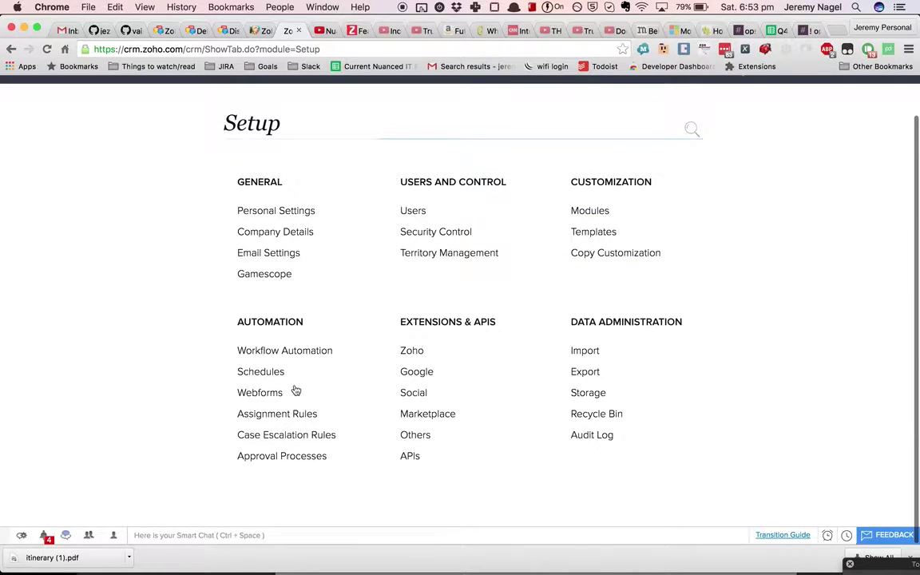
click(280, 351)
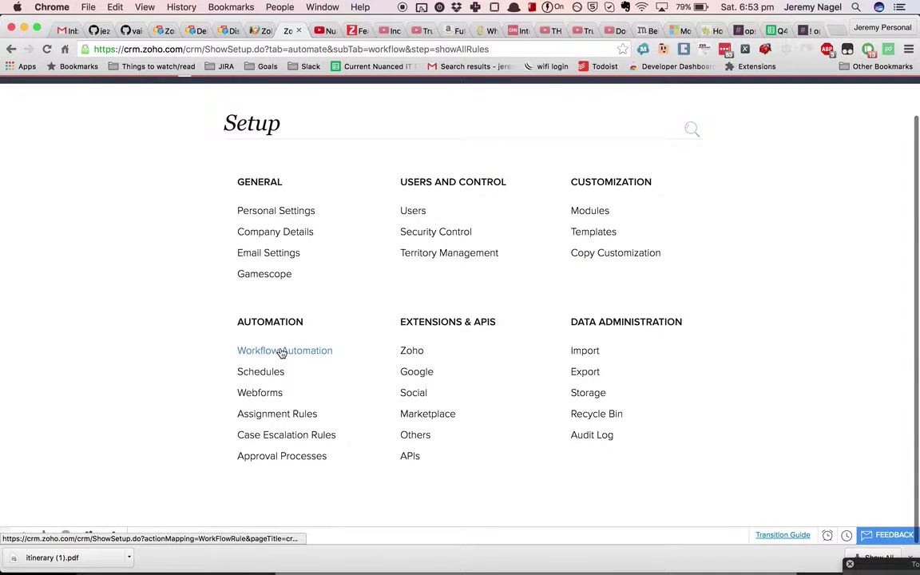
click(805, 286)
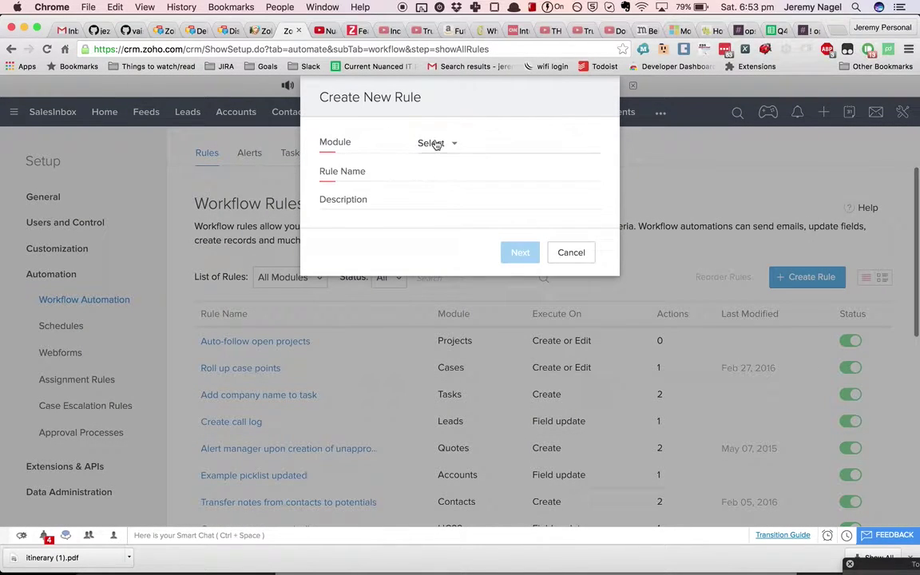
Step: Start a new workflow rule for the Leads module named 'test'
click(432, 143)
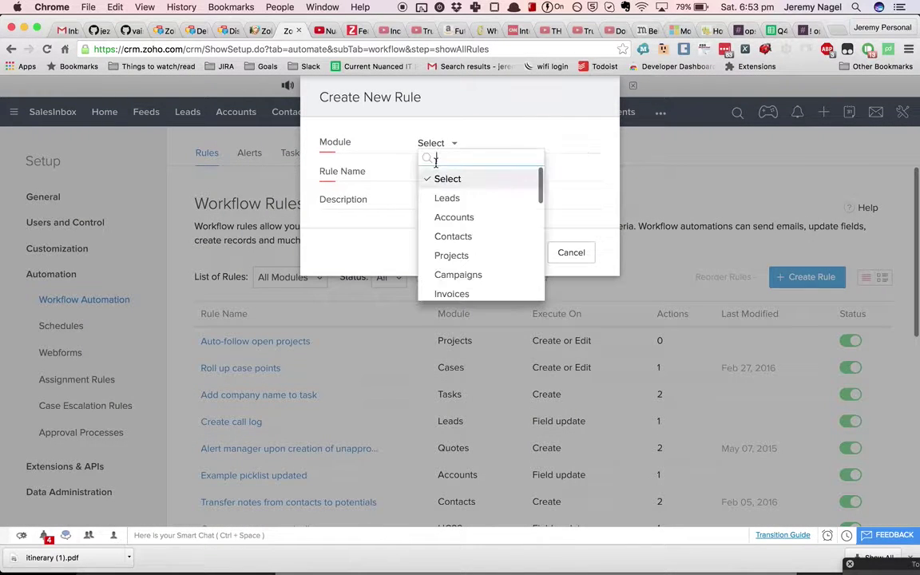
click(447, 198)
click(487, 181)
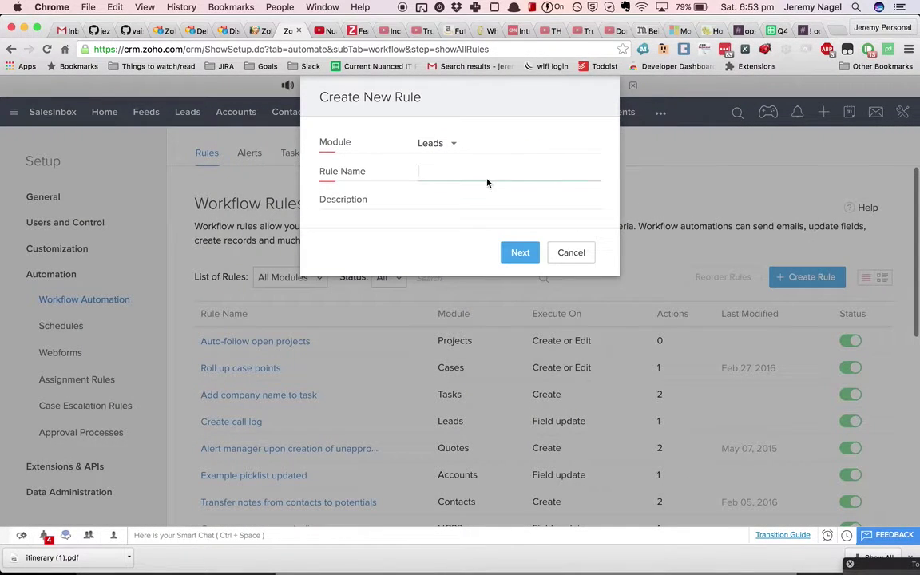
text(test)
click(521, 254)
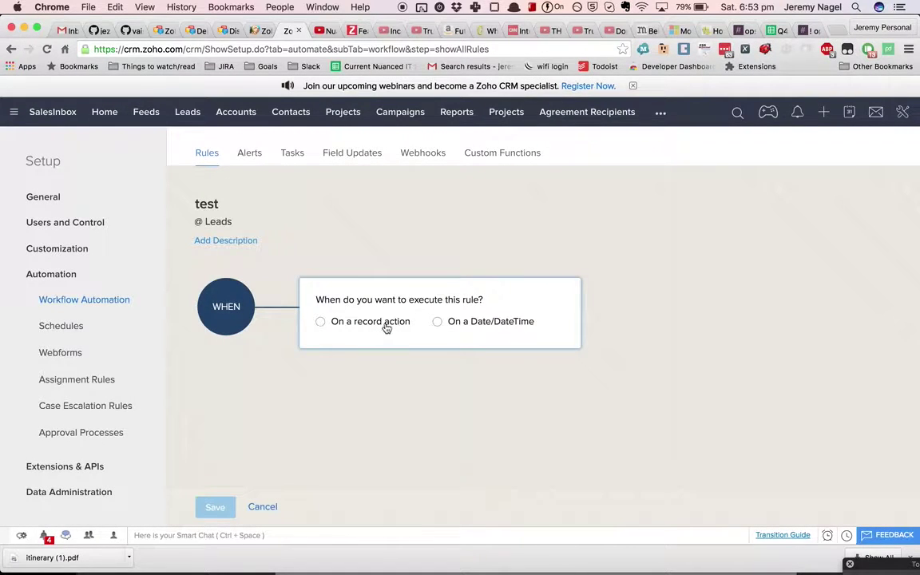
Step: Trigger the rule on record Delete for all records, adding a Custom Function instant action
click(319, 321)
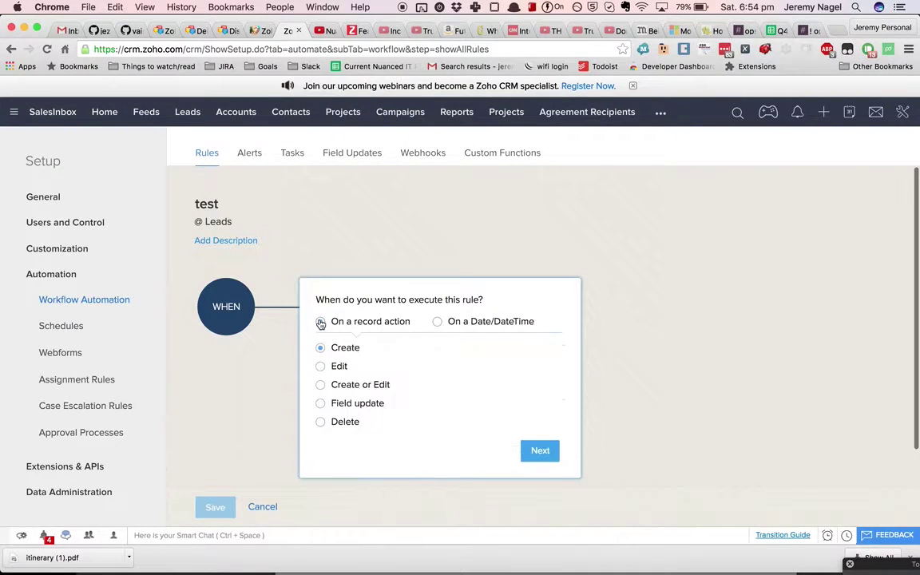
click(321, 423)
click(553, 453)
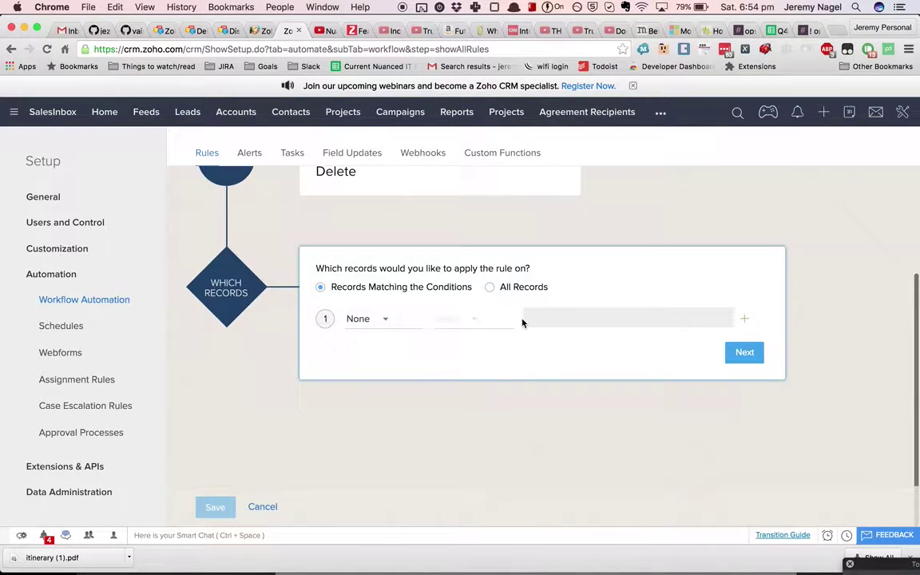
click(490, 287)
click(542, 352)
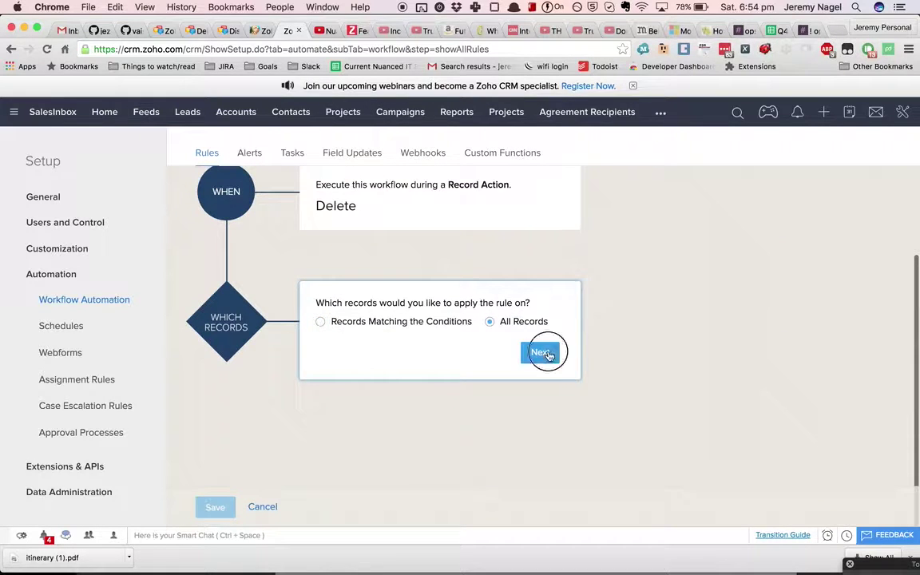
click(386, 423)
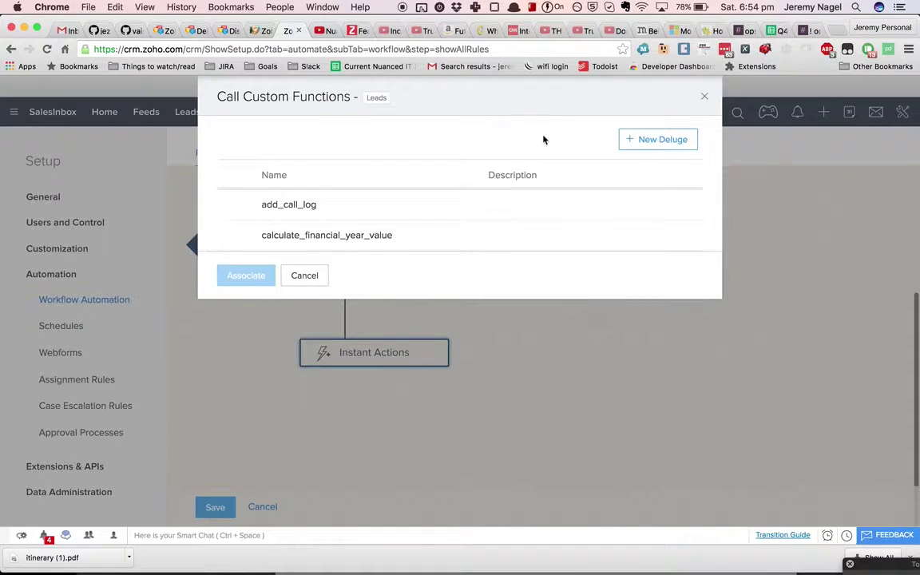
Step: Create a new Deluge function and choose to write your own code
click(635, 139)
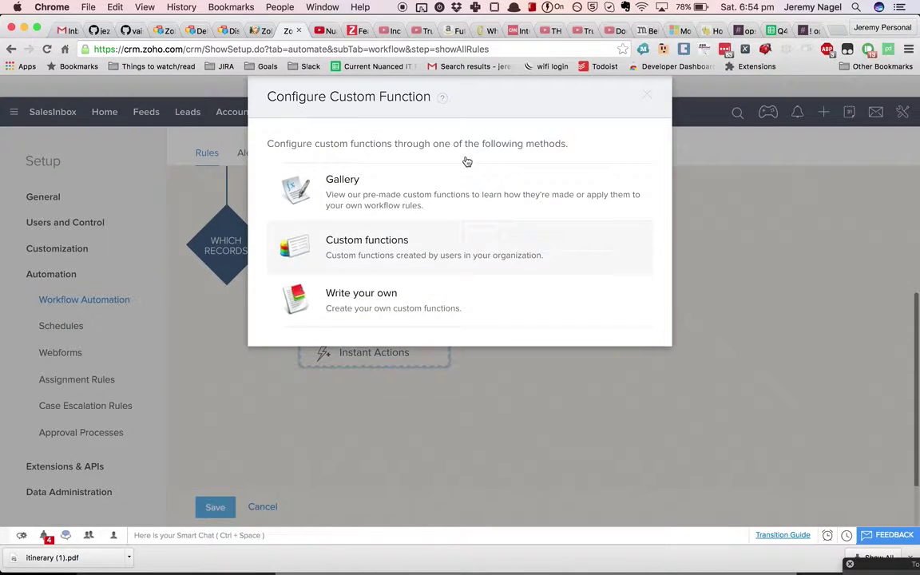
click(411, 306)
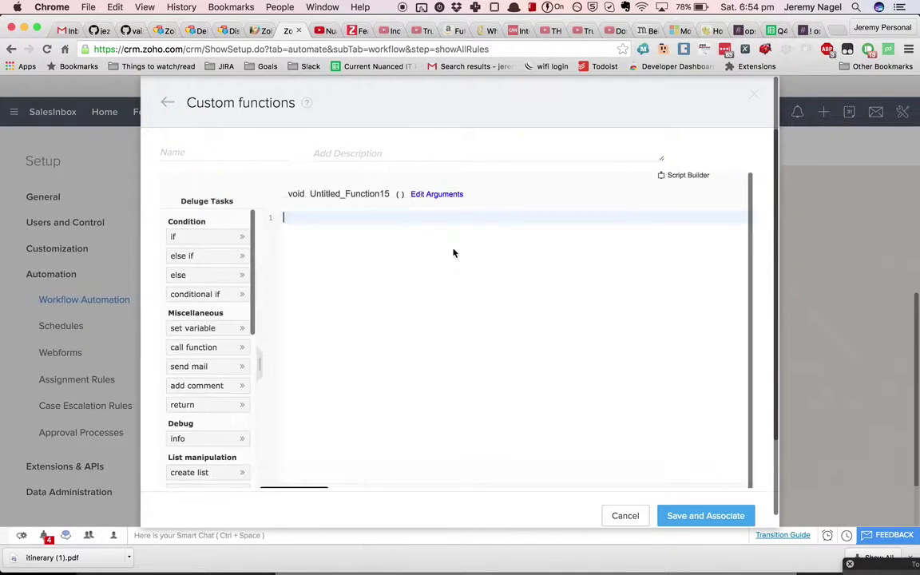
Step: Add a function argument named lead_id mapped to the Lead Id field
click(415, 198)
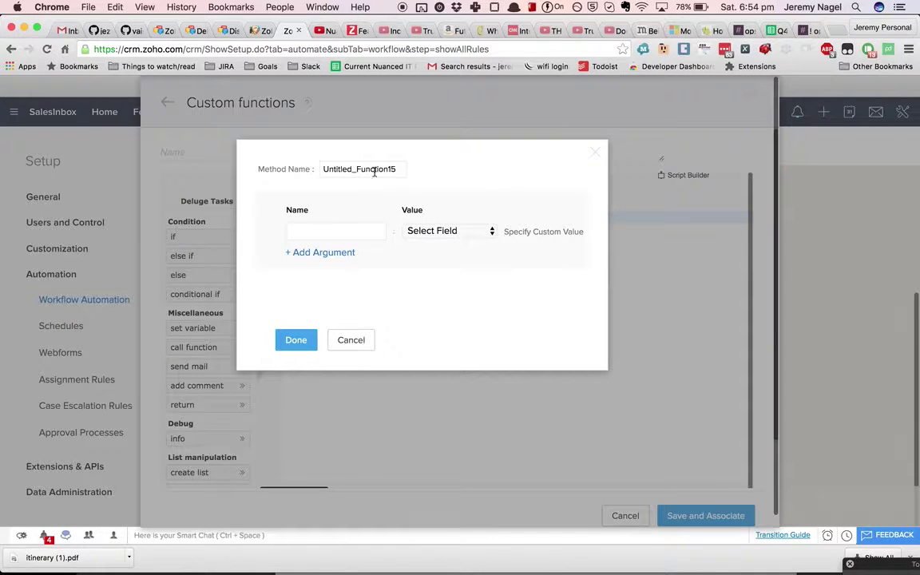
click(437, 232)
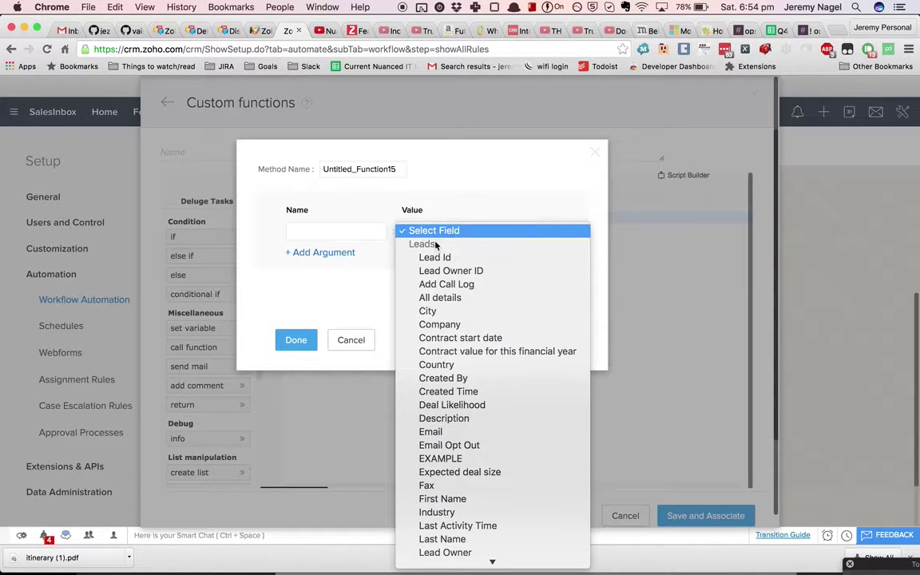
click(438, 258)
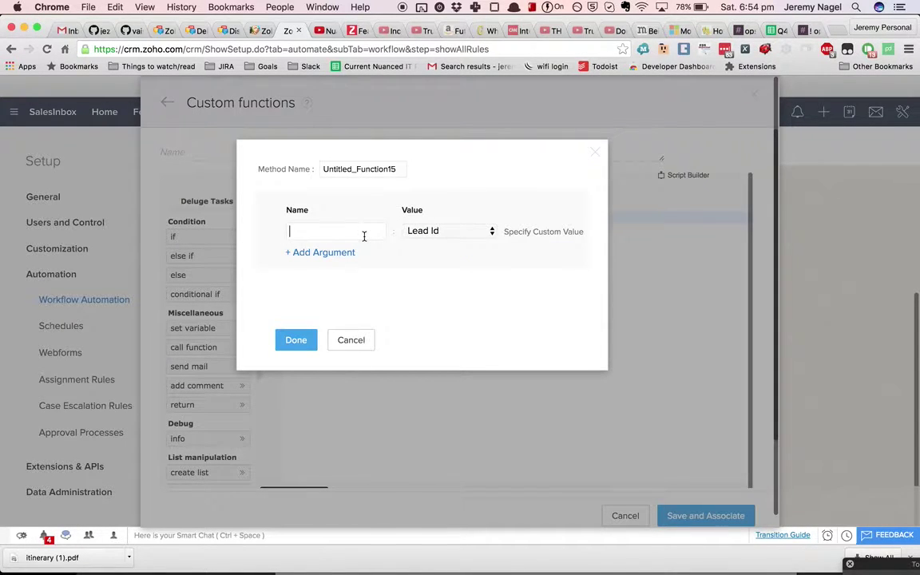
text(lead_id)
click(295, 337)
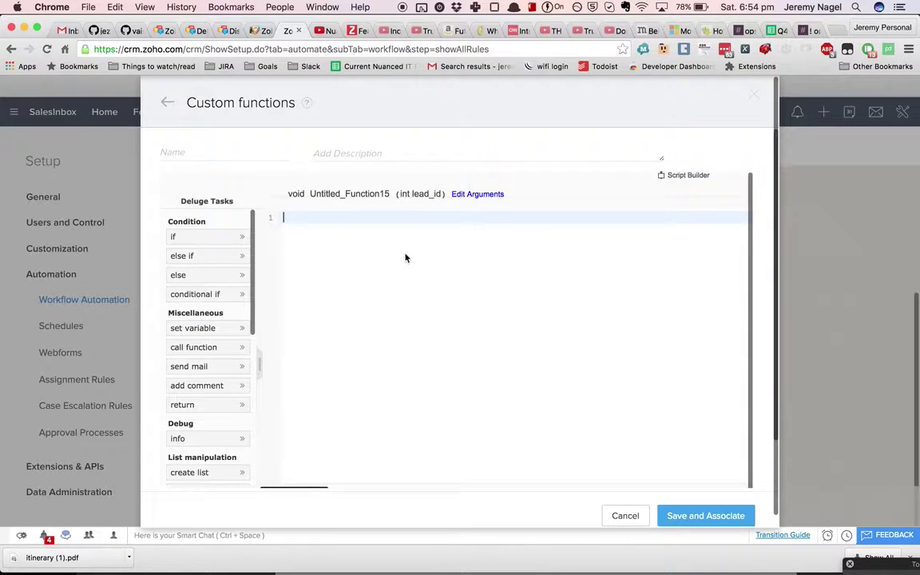
Step: Write lead_record = zoho.crm.getRecordById("Leads", lead_id); in the Deluge editor
text(ecord = zoho.)
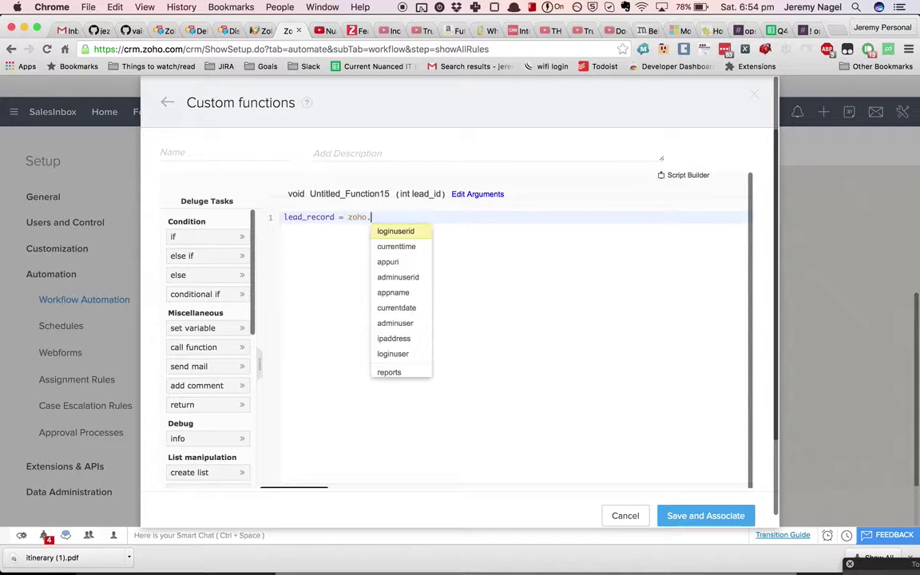
text(crm.getRecord)
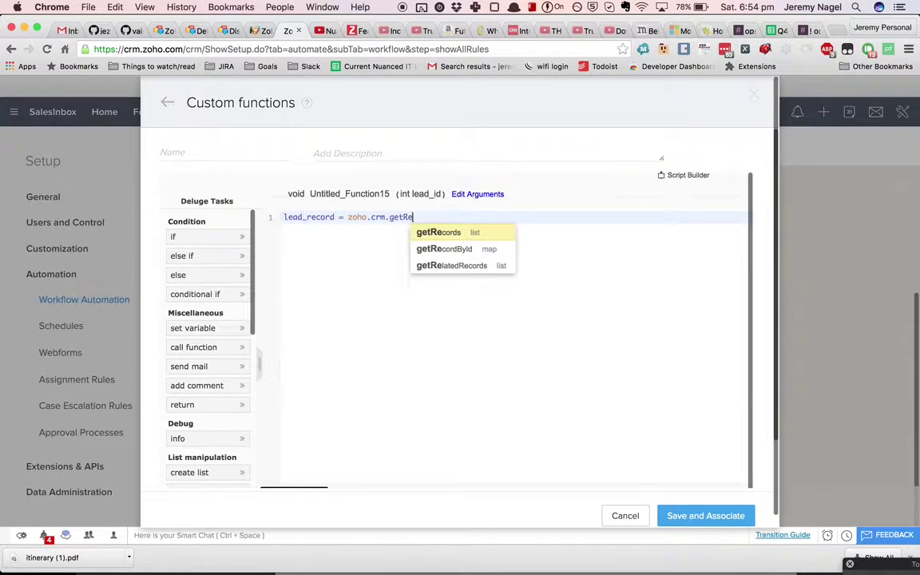
key(Down)
key(Return)
text(((), <BIGINT>)
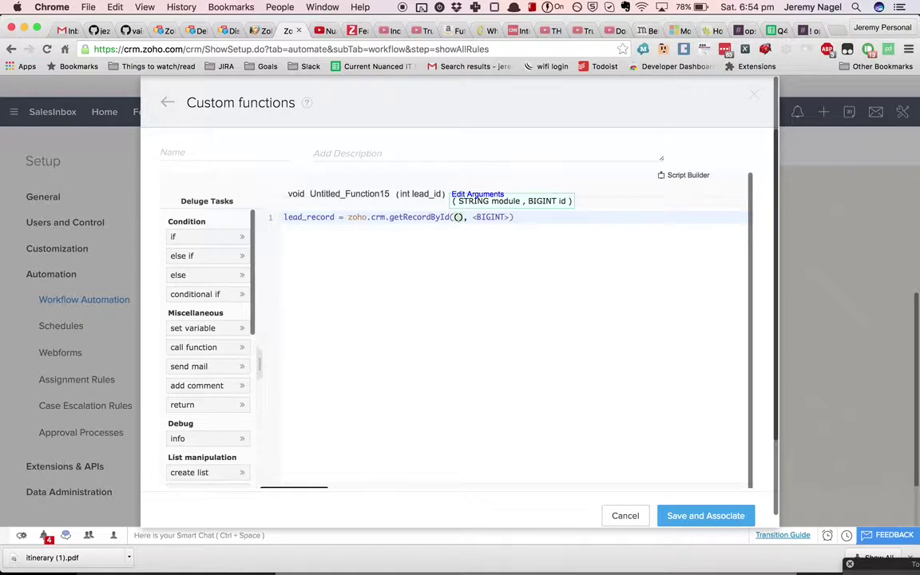
key(super+z)
text("Leads")
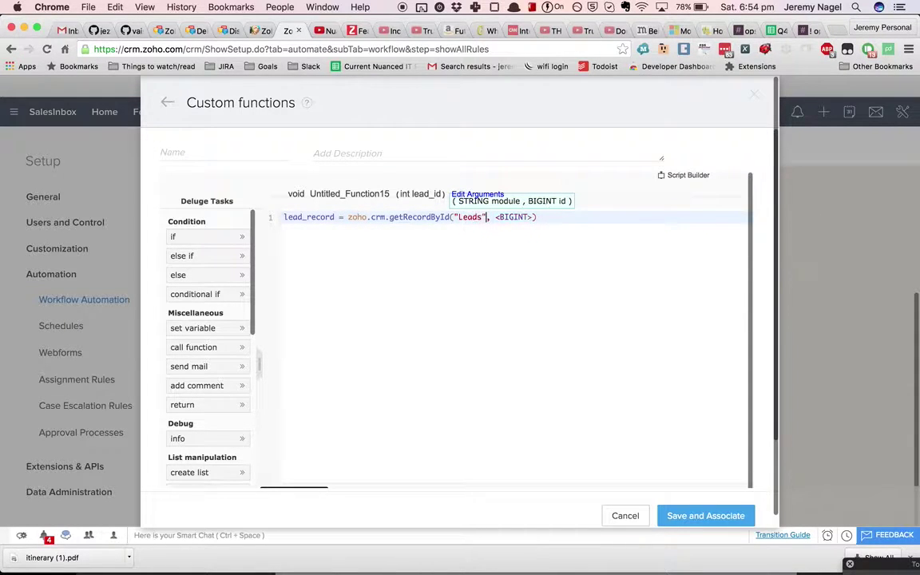
key(Tab)
key(Escape)
key(BackSpace)
key(BackSpace)
key(BackSpace)
key(BackSpace)
key(BackSpace)
key(BackSpace)
key(BackSpace)
text(lead_id);)
key(Return)
key(Return)
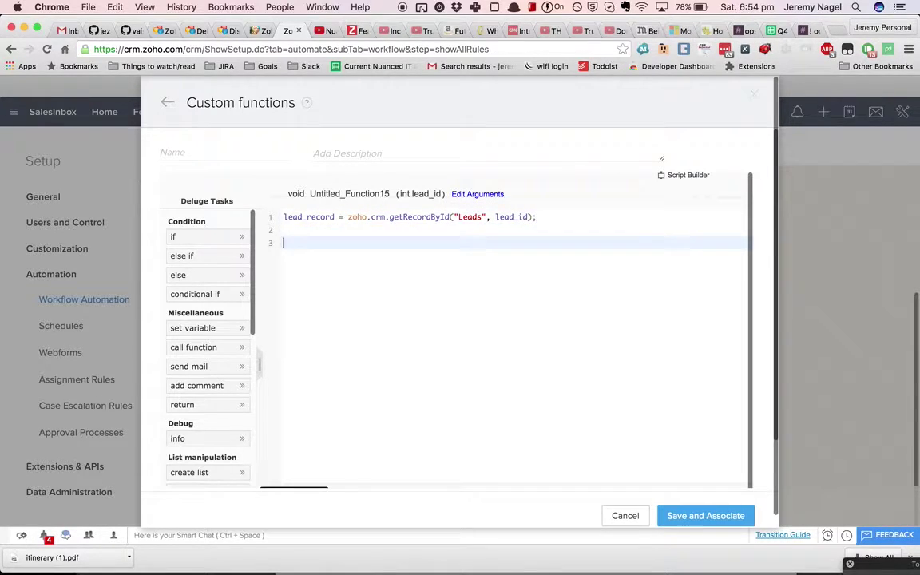